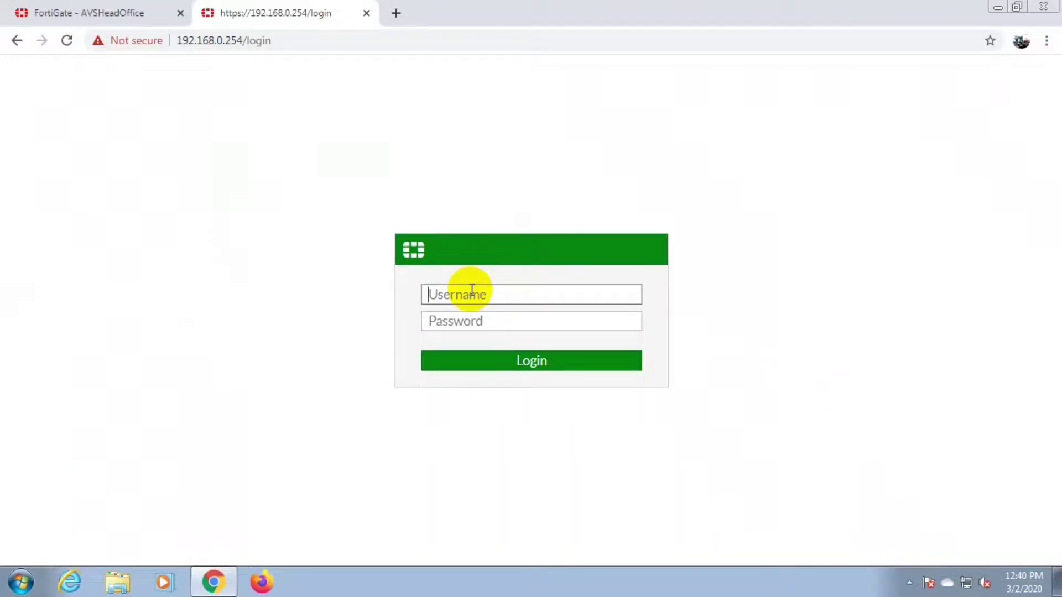
# - Log in to the FortiGate as admin and load the Status dashboard
pyautogui.write('admin')
pyautogui.press('Tab')
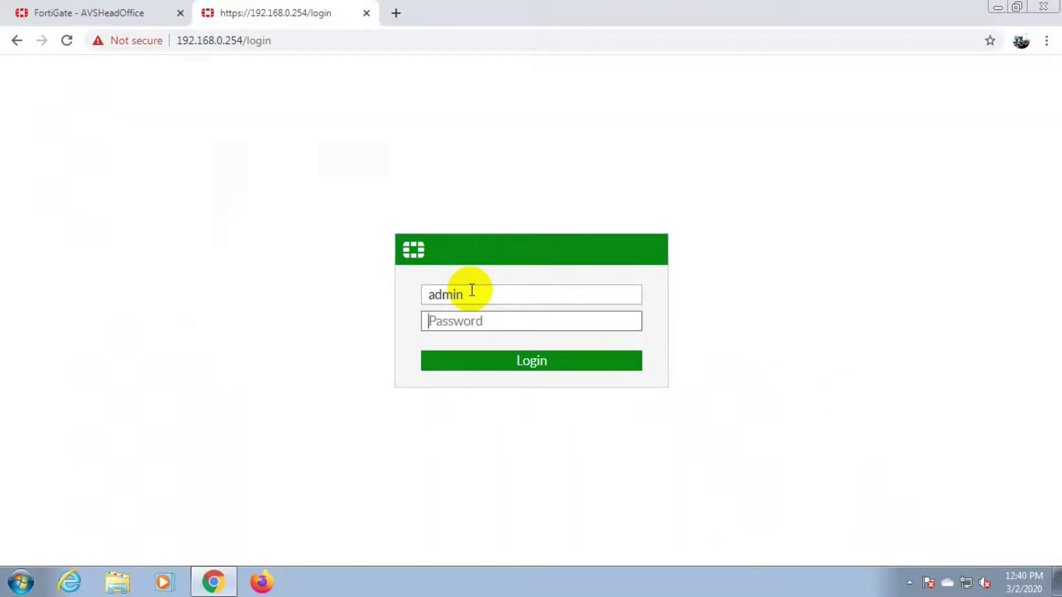
pyautogui.write('**********')
pyautogui.press('Return')
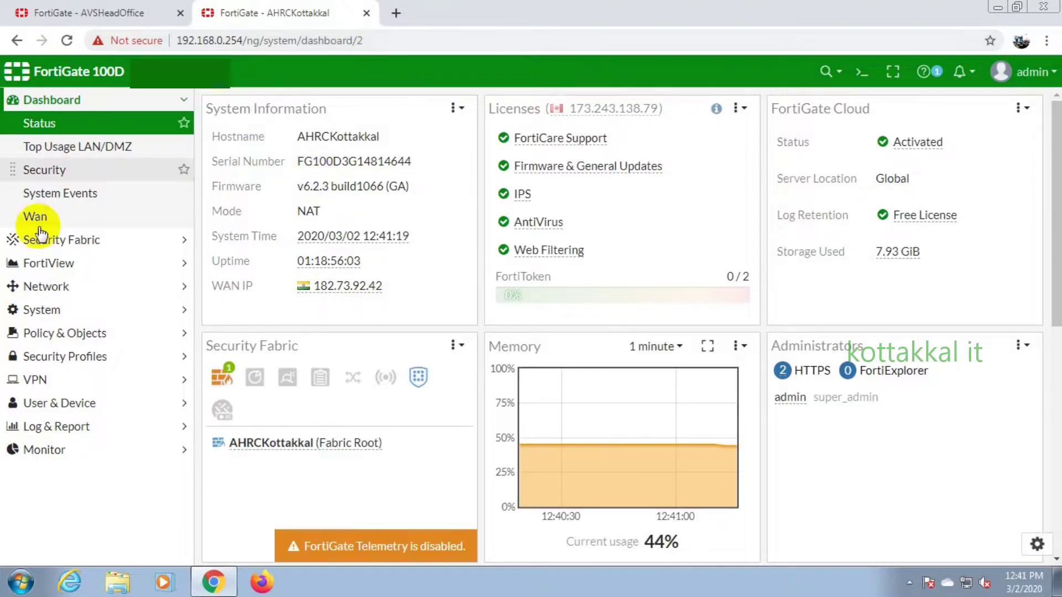
# - Open Network > Interfaces and select the HO New (port8) interface row
pyautogui.click(108, 291)
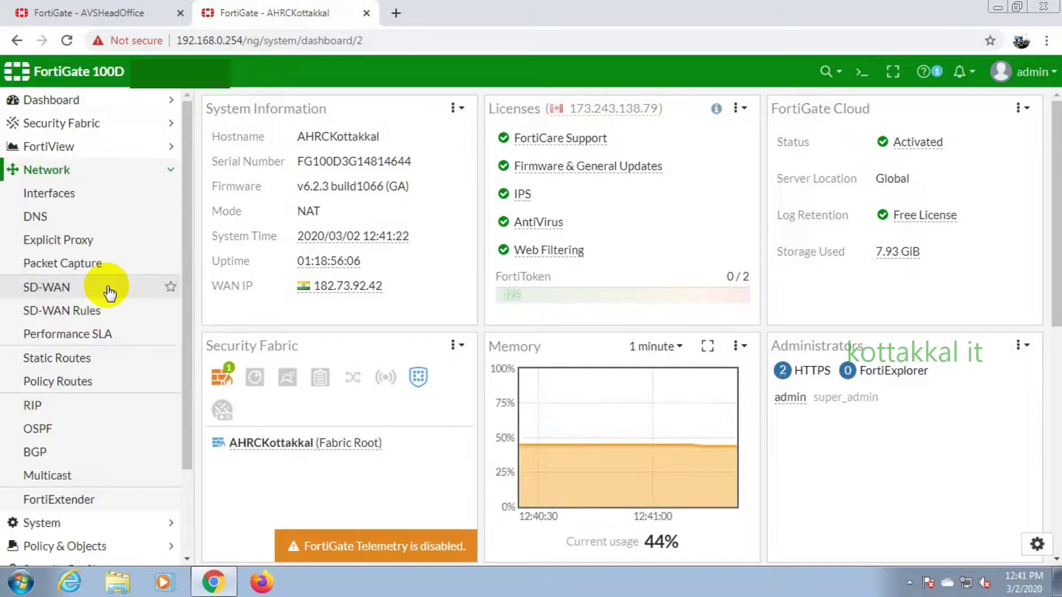
pyautogui.click(104, 206)
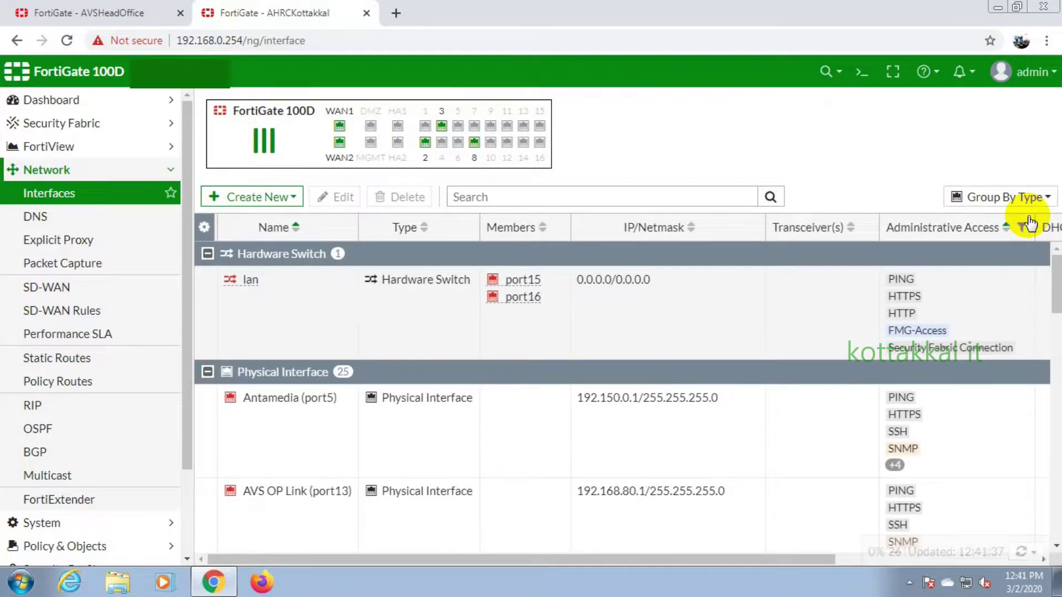
pyautogui.scroll(-3, 746, 327)
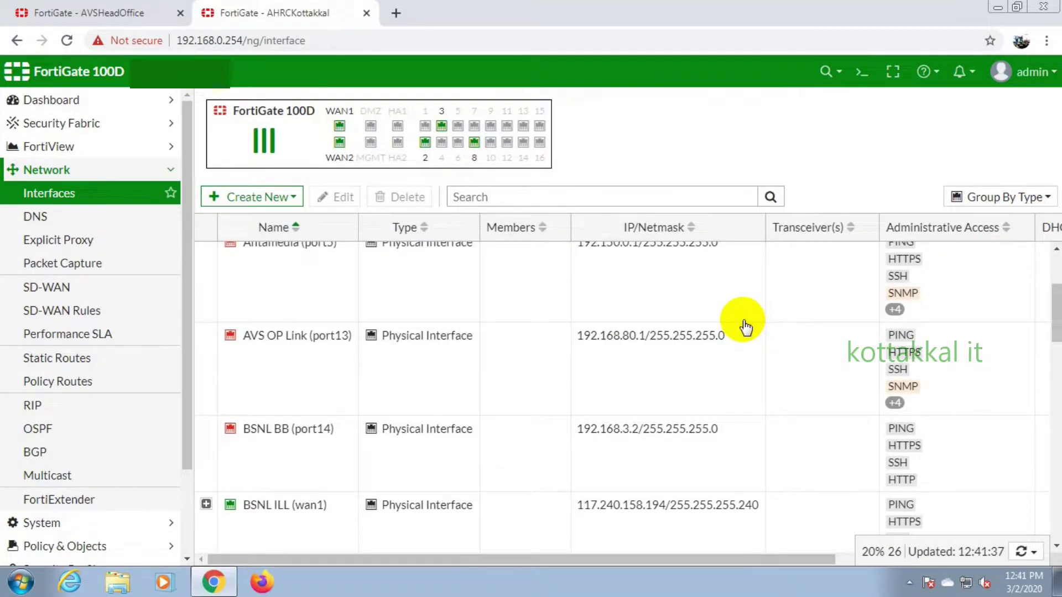
pyautogui.scroll(-2, 745, 328)
pyautogui.scroll(-3, 745, 328)
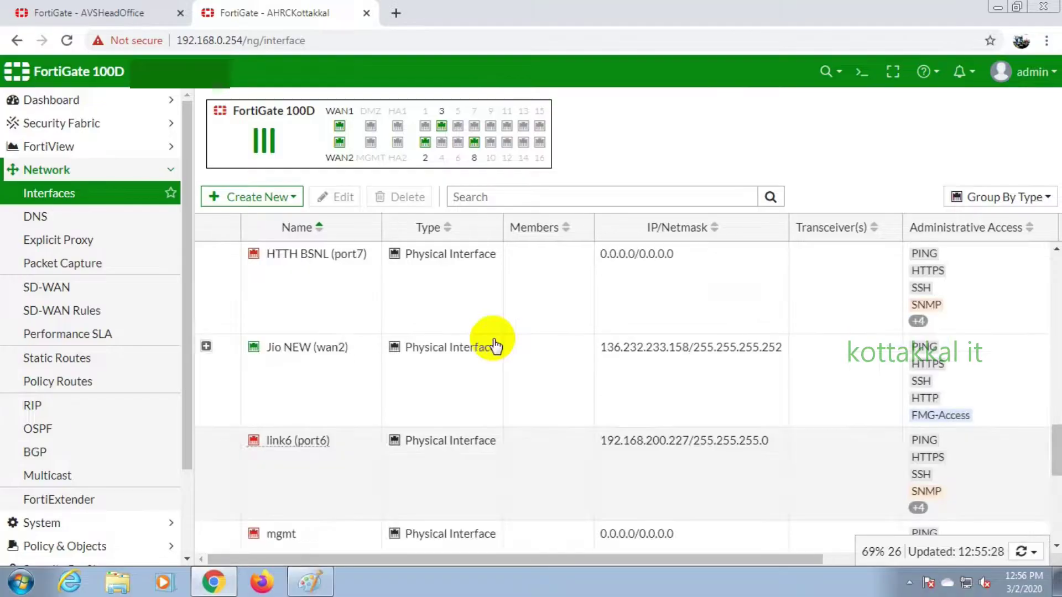
pyautogui.scroll(2, 487, 344)
pyautogui.scroll(2, 491, 344)
pyautogui.scroll(2, 495, 345)
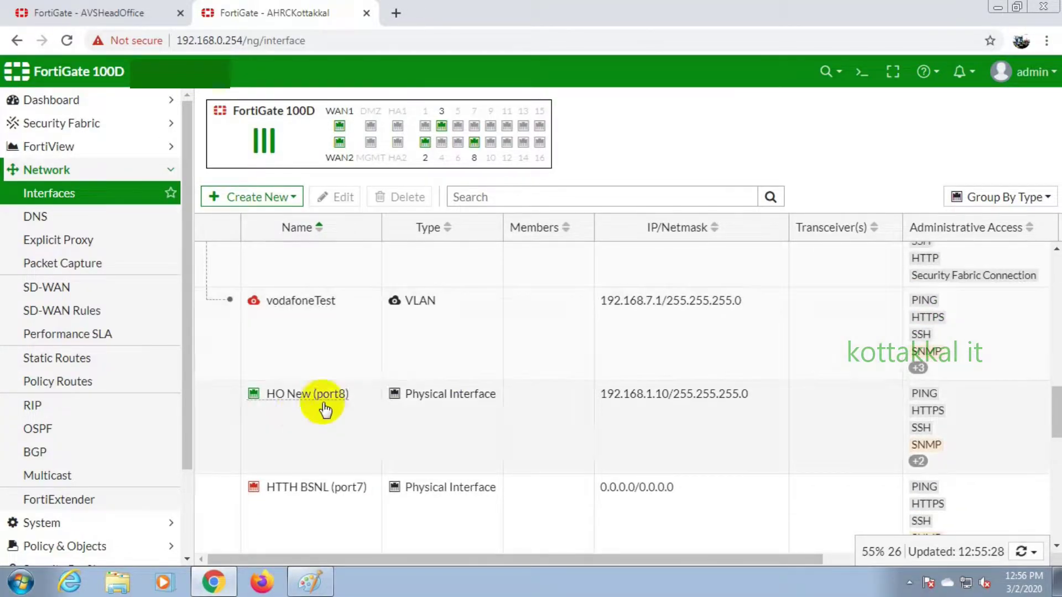
pyautogui.click(299, 416)
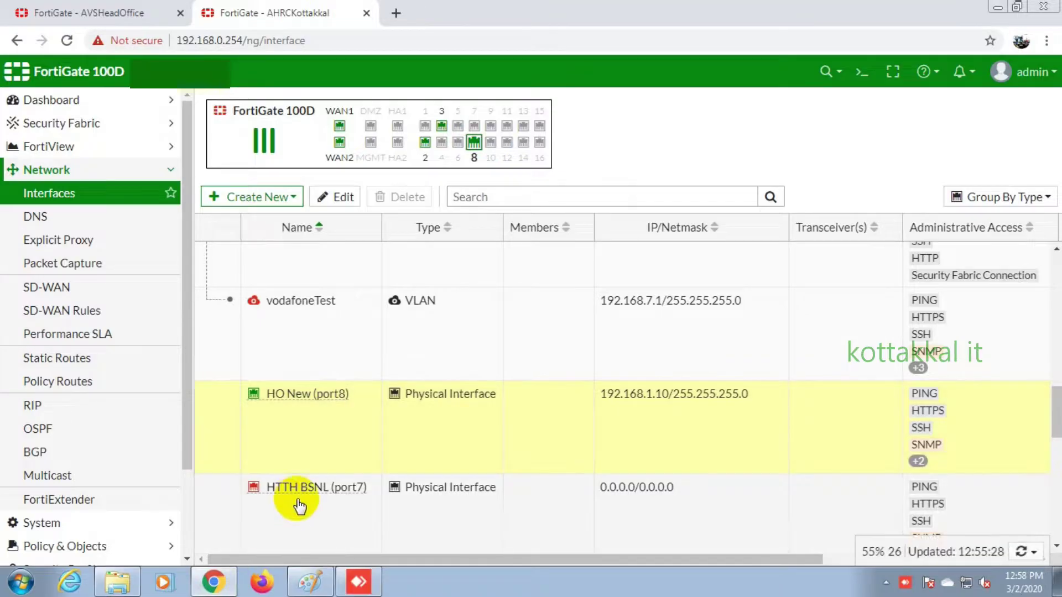
# - Create a new VLAN interface named 'Test 1'
pyautogui.click(296, 199)
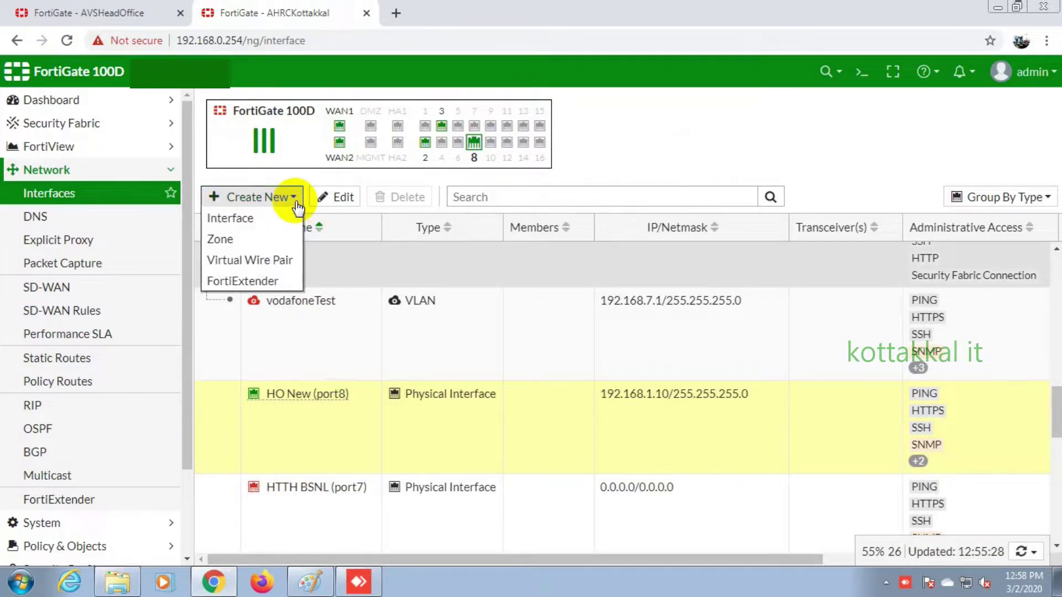
pyautogui.click(251, 219)
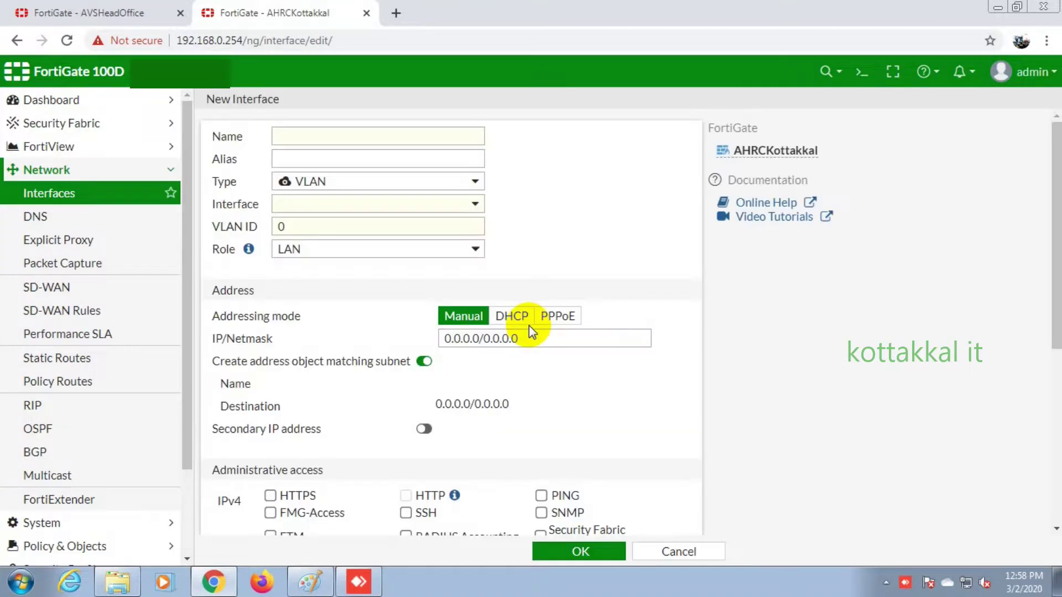
pyautogui.click(308, 133)
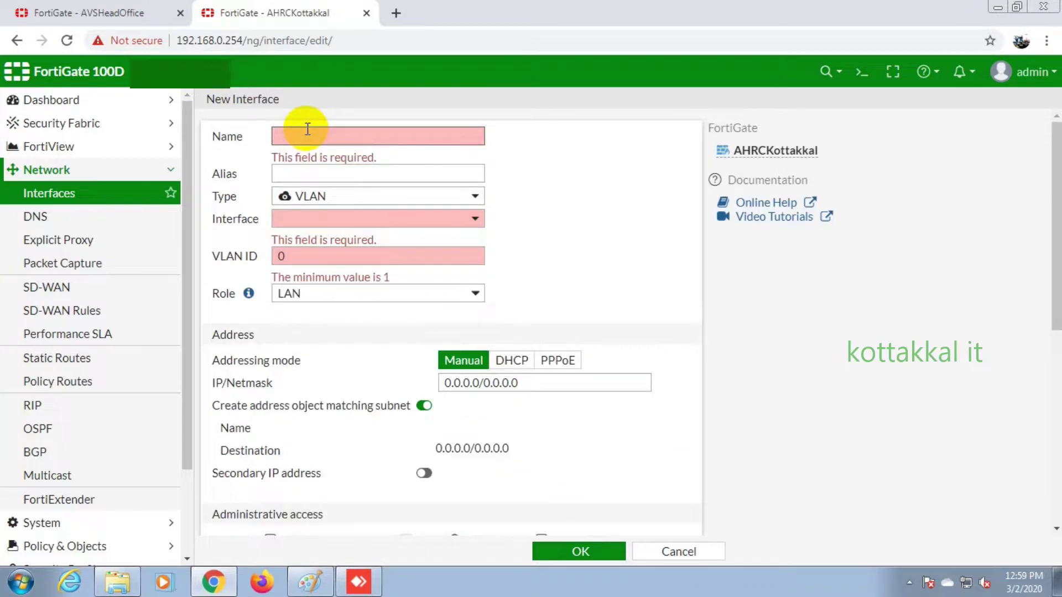
pyautogui.write('tes')
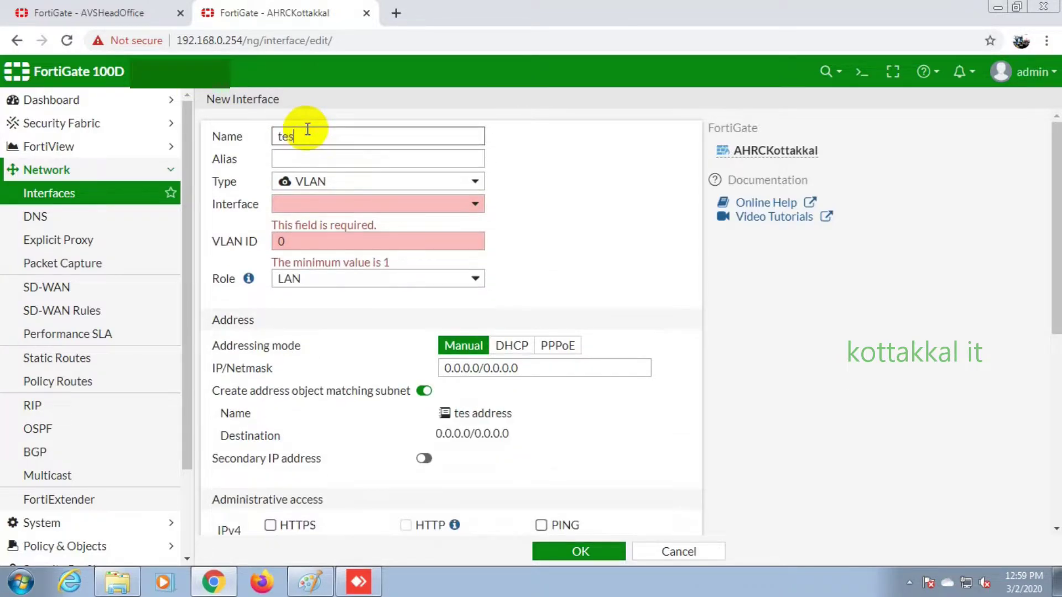
pyautogui.write('t')
pyautogui.click(339, 175)
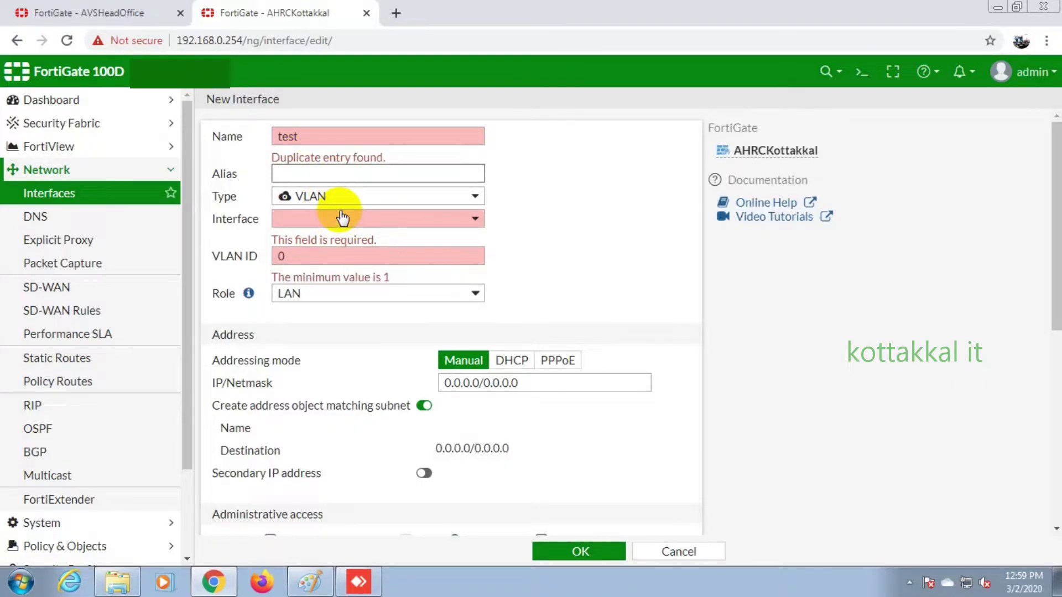
pyautogui.doubleClick(279, 173)
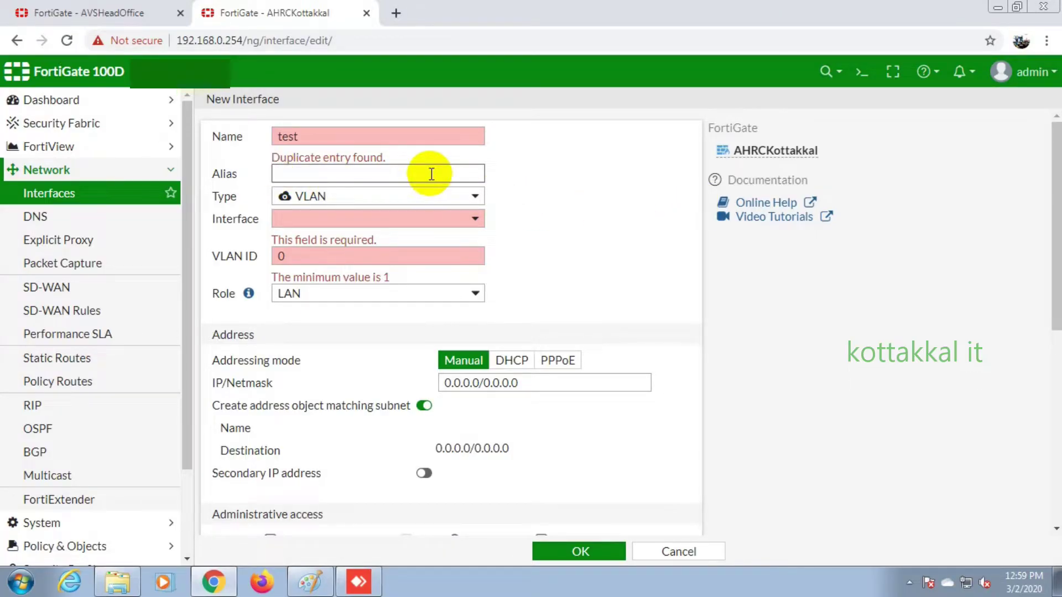
pyautogui.click(382, 137)
pyautogui.moveTo(383, 137); pyautogui.dragTo(246, 136)
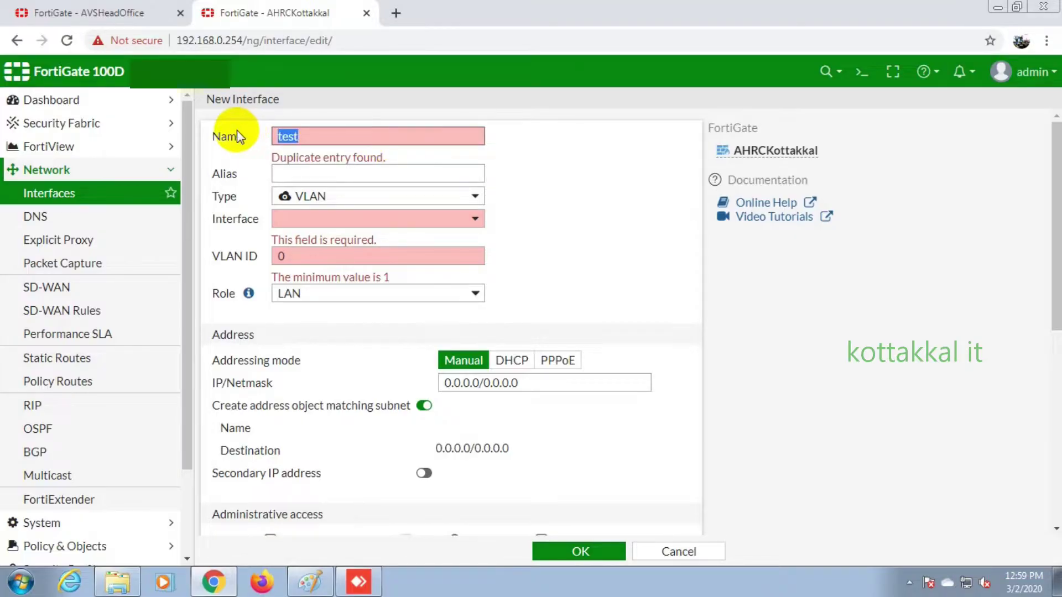
pyautogui.write('Jio')
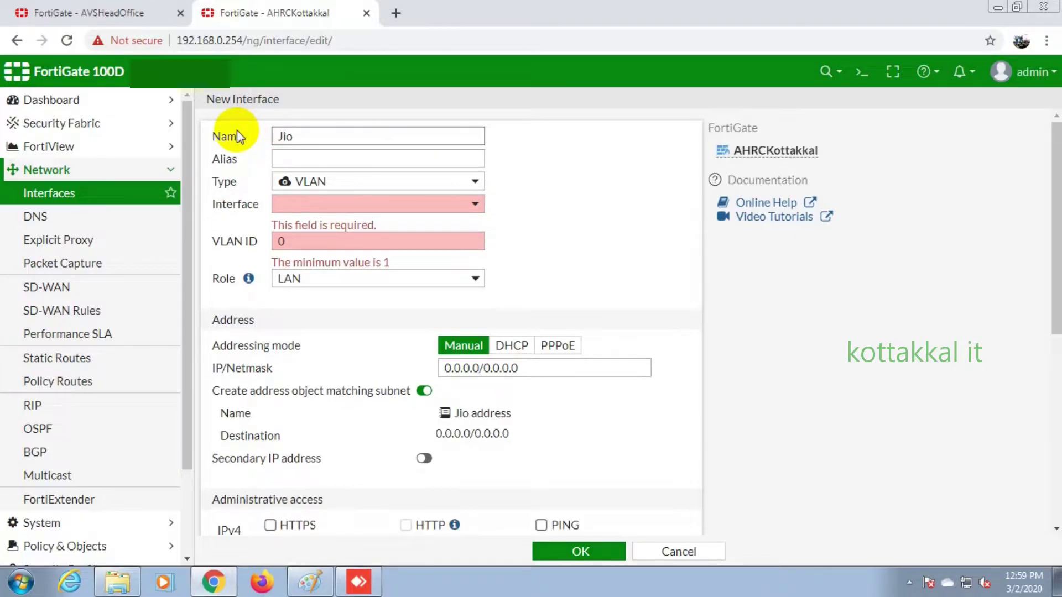
pyautogui.press('BackSpace')
pyautogui.press('BackSpace')
pyautogui.write('Tes')
pyautogui.write('t 1')
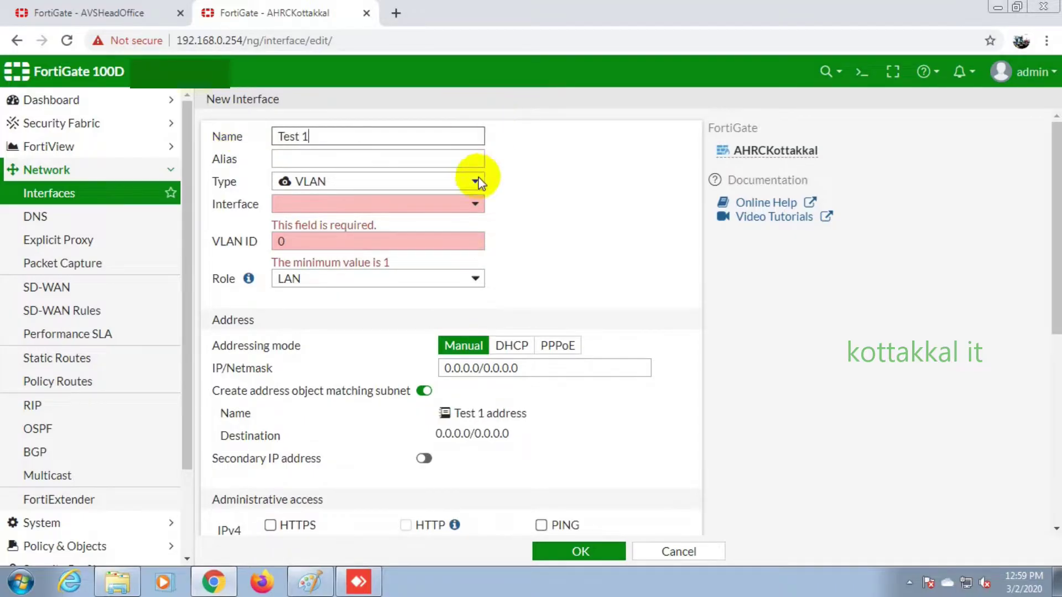
pyautogui.press('Tab')
# - Choose HO New (port8) as the parent interface of Test 1
pyautogui.click(393, 207)
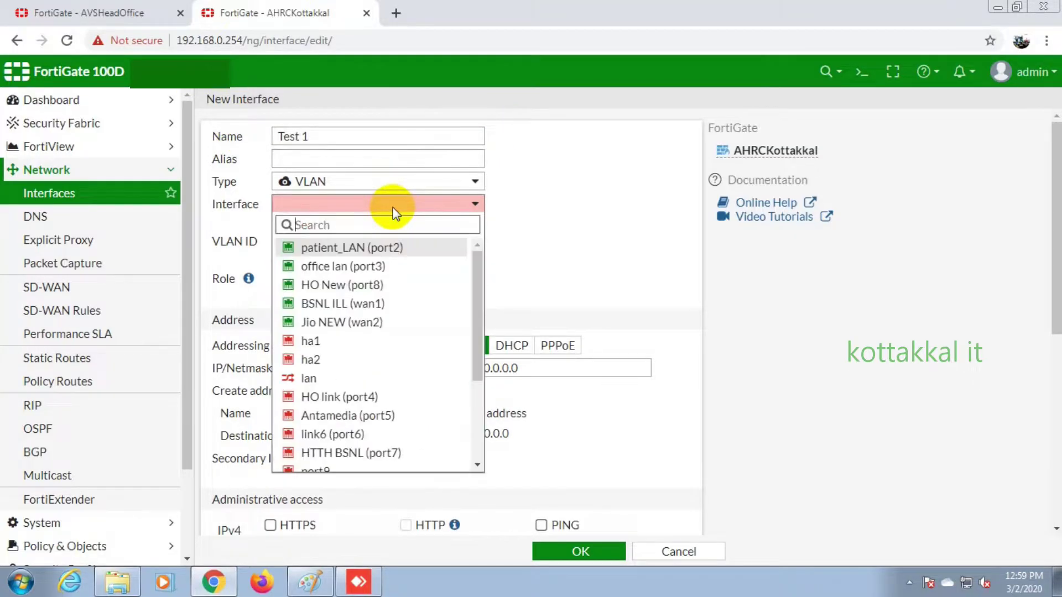
pyautogui.click(490, 271)
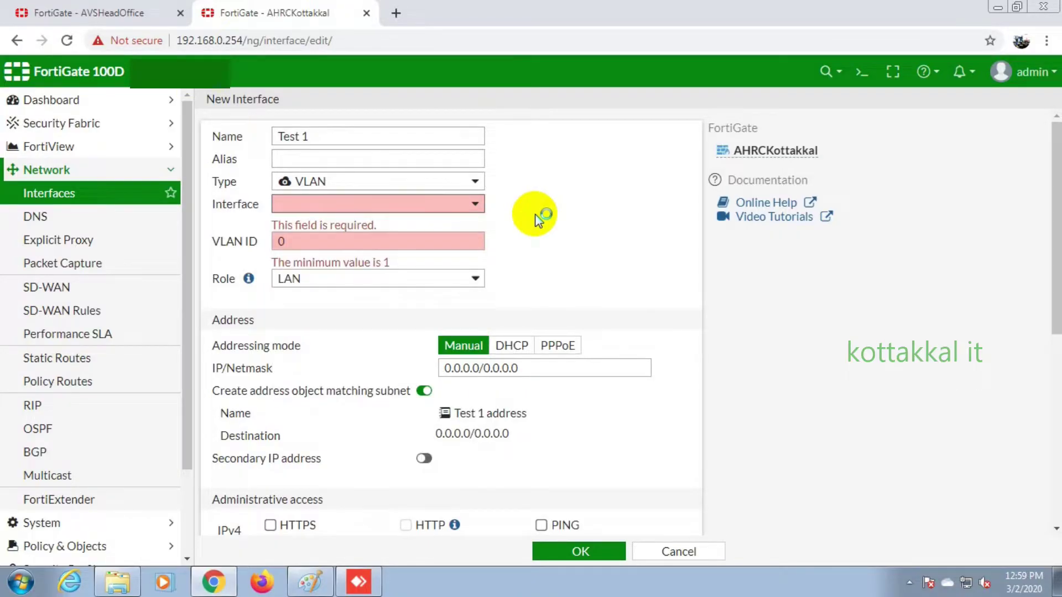
pyautogui.click(476, 204)
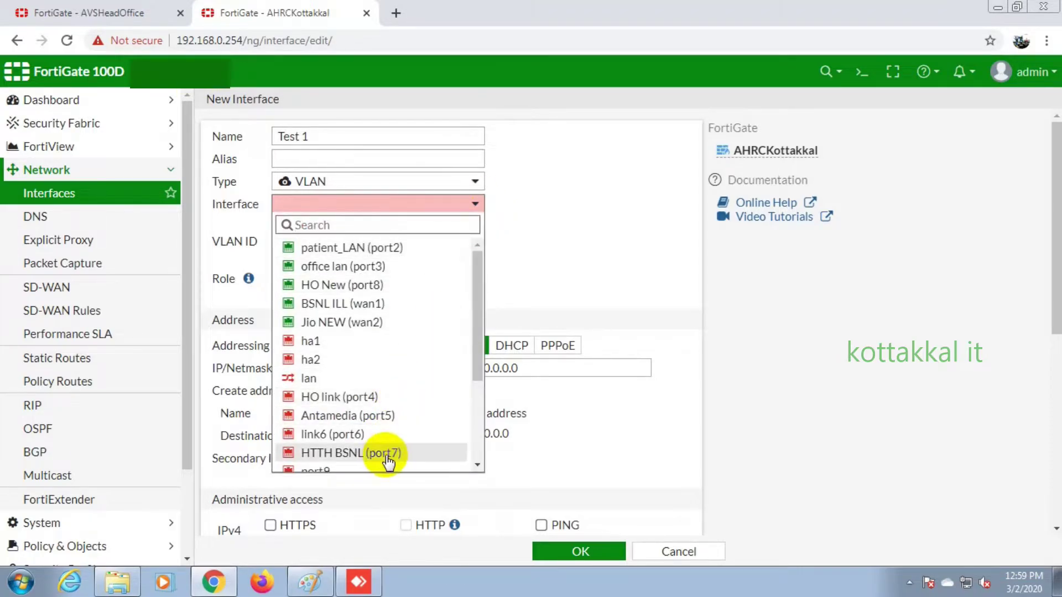
pyautogui.scroll(-2, 389, 456)
pyautogui.scroll(-2, 403, 367)
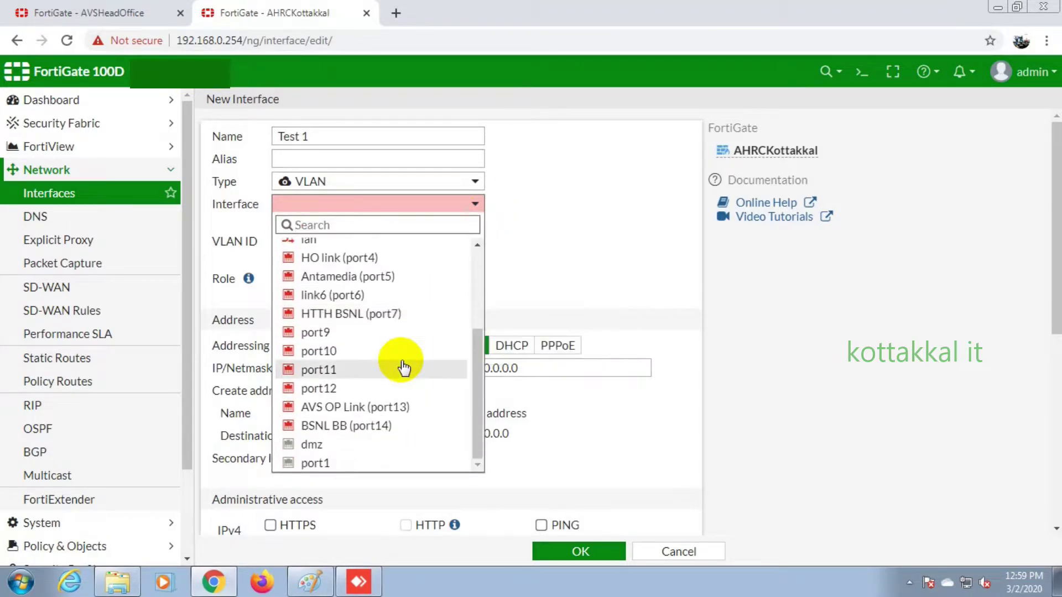
pyautogui.scroll(2, 403, 367)
pyautogui.scroll(3, 402, 366)
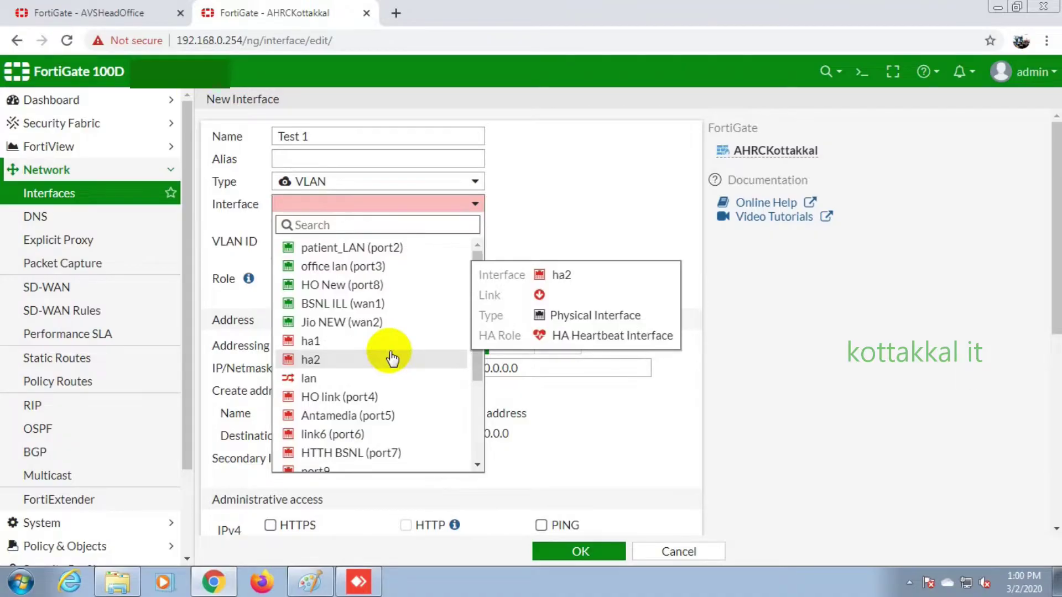
pyautogui.click(401, 285)
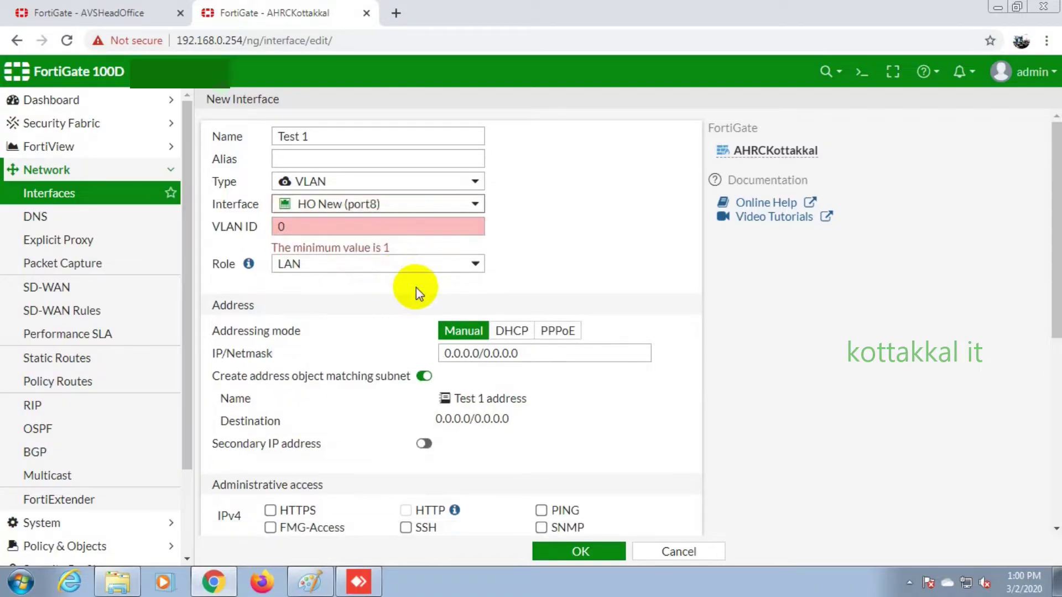
# - Set VLAN ID 1 and address 192.168.10.1/255.255.255.0 on Test 1
pyautogui.click(473, 224)
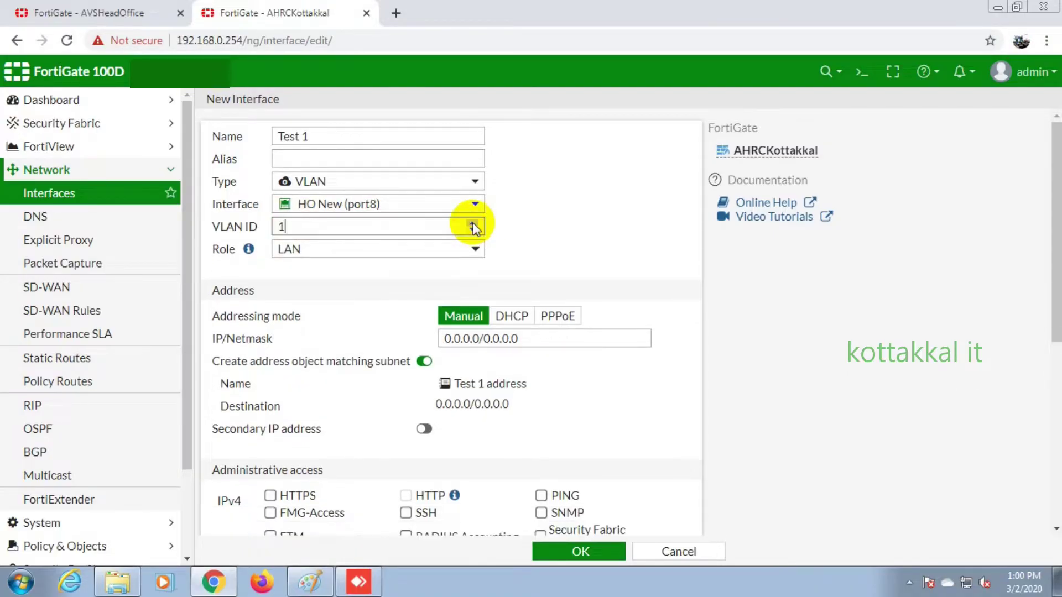
pyautogui.tripleClick(619, 339)
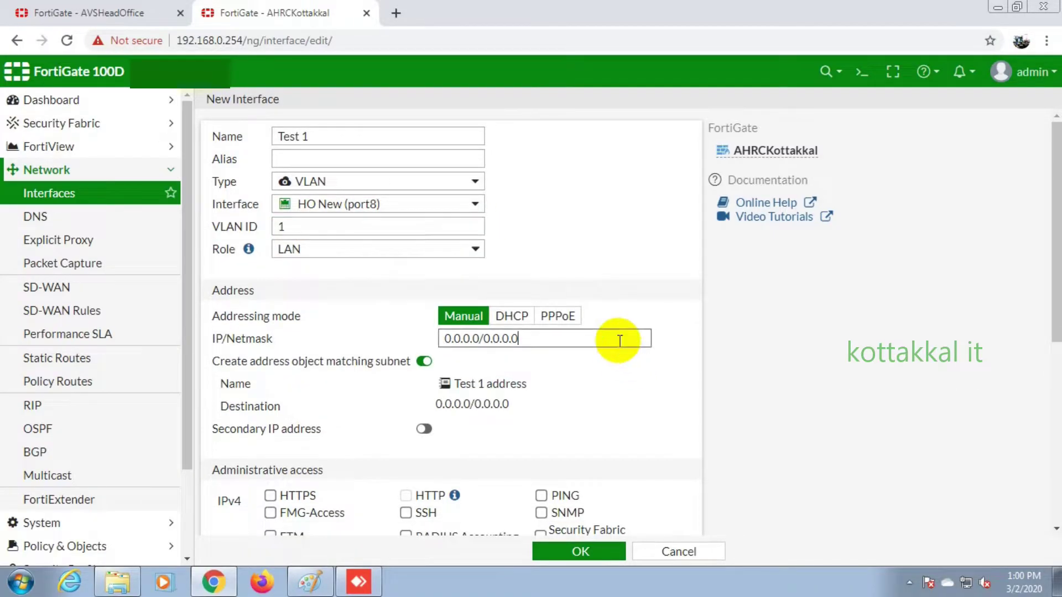
pyautogui.write('192.16')
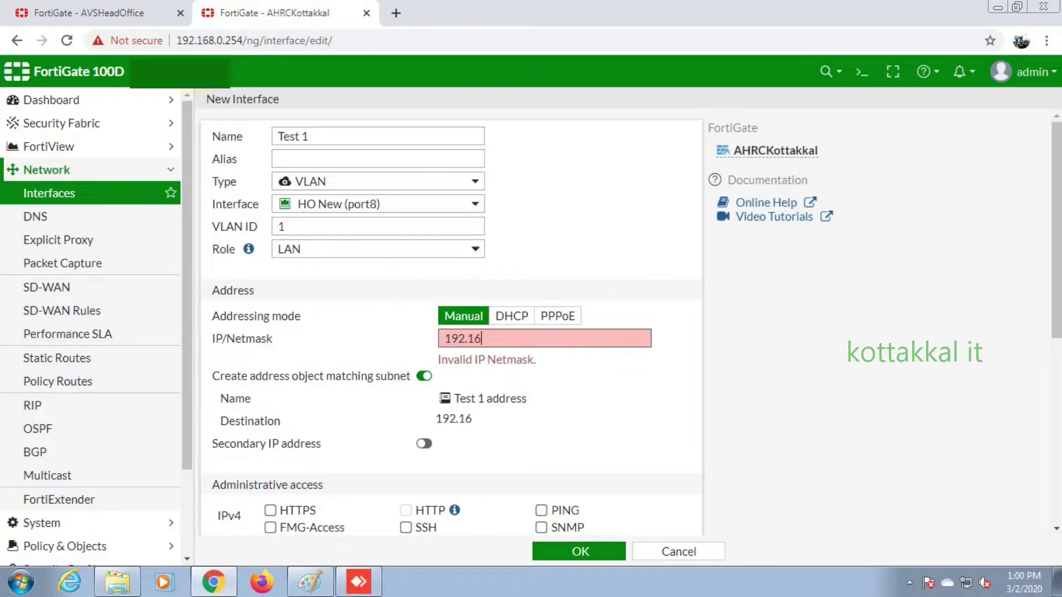
pyautogui.write('8.10.1/')
pyautogui.write('255.')
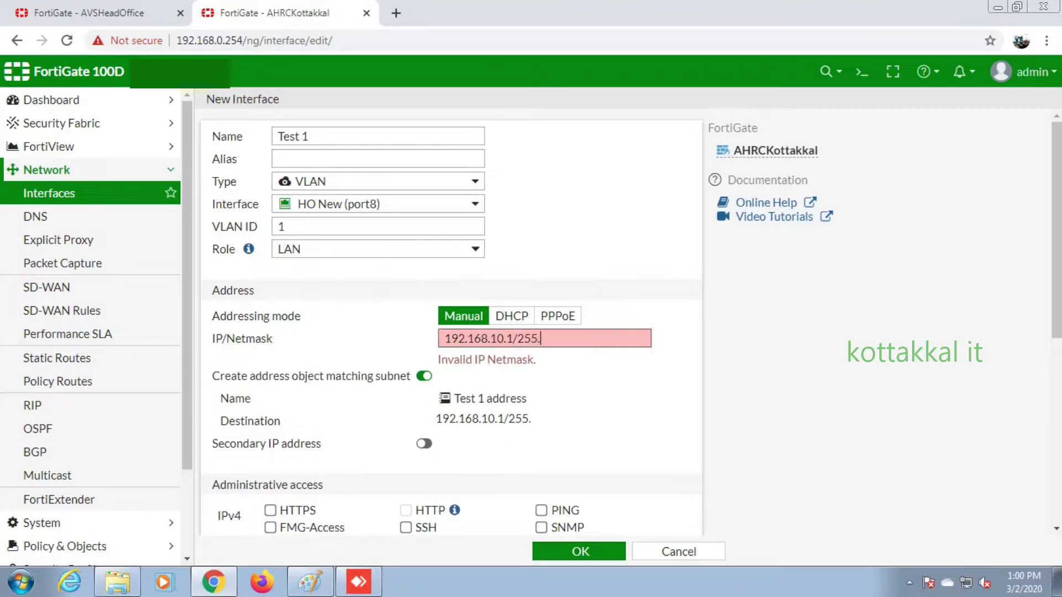
pyautogui.write('255.255.255')
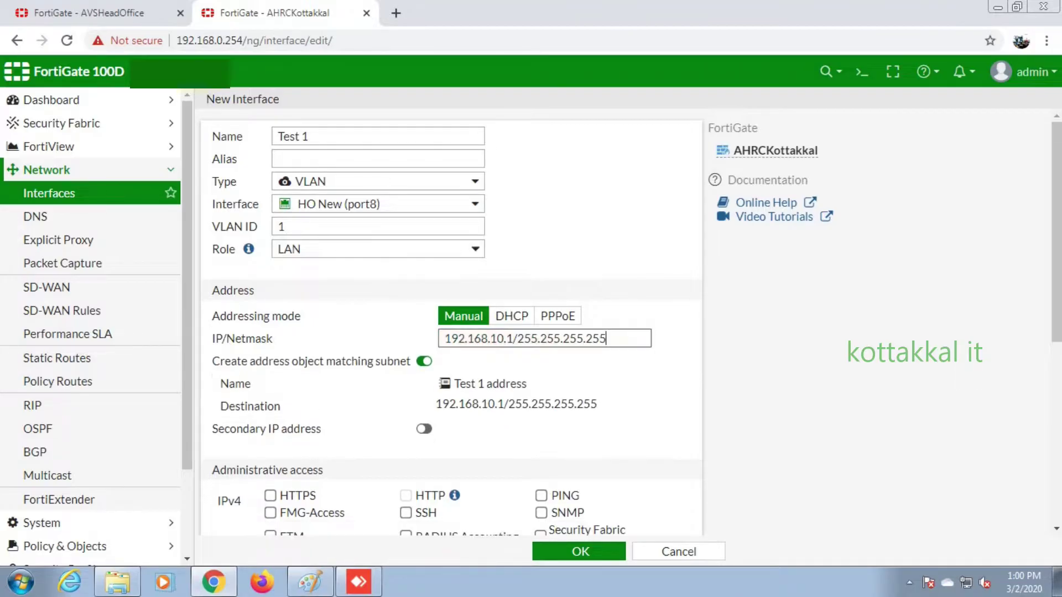
pyautogui.press('BackSpace')
pyautogui.press('BackSpace')
pyautogui.press('BackSpace')
pyautogui.write('0')
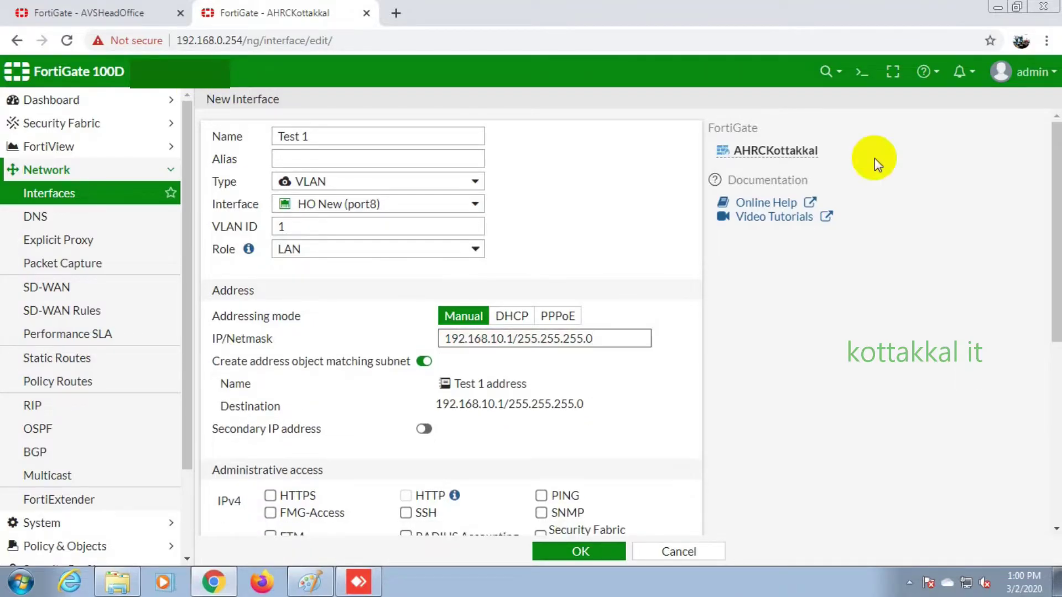
# - Enable HTTPS, FMG-Access, FTM and SSH access, clear RADIUS Accounting, and save Test 1
pyautogui.scroll(-3, 565, 431)
pyautogui.click(271, 339)
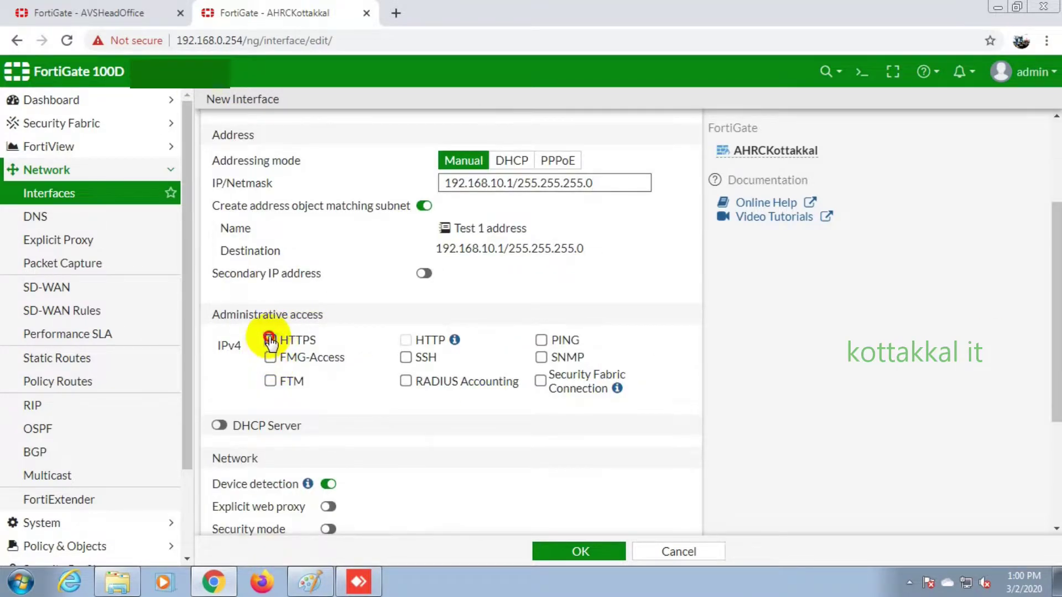
pyautogui.click(271, 357)
pyautogui.click(270, 381)
pyautogui.click(406, 356)
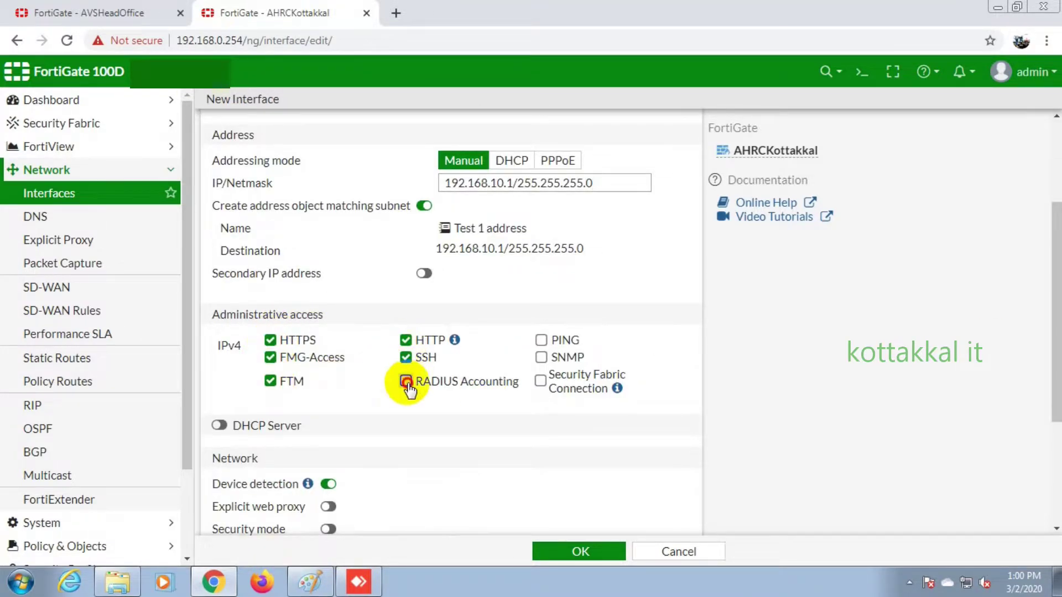
pyautogui.click(406, 381)
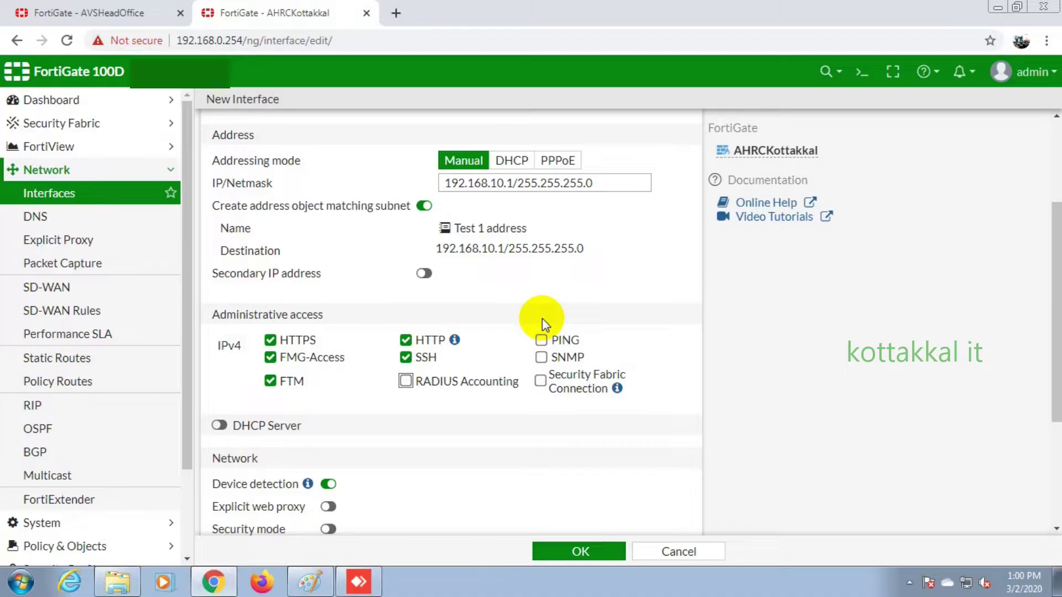
pyautogui.scroll(-4, 626, 407)
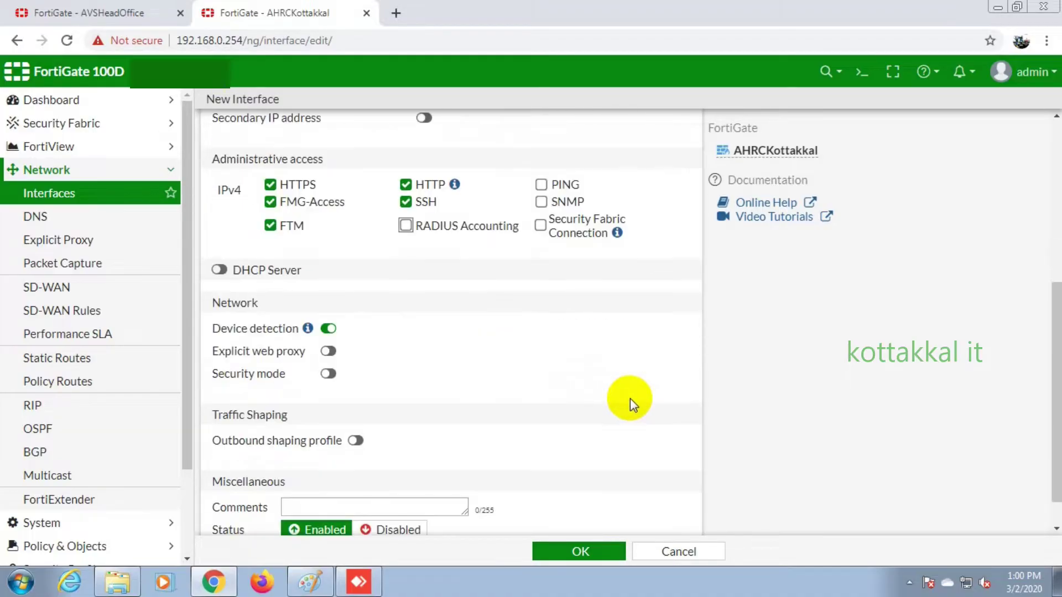
pyautogui.click(576, 549)
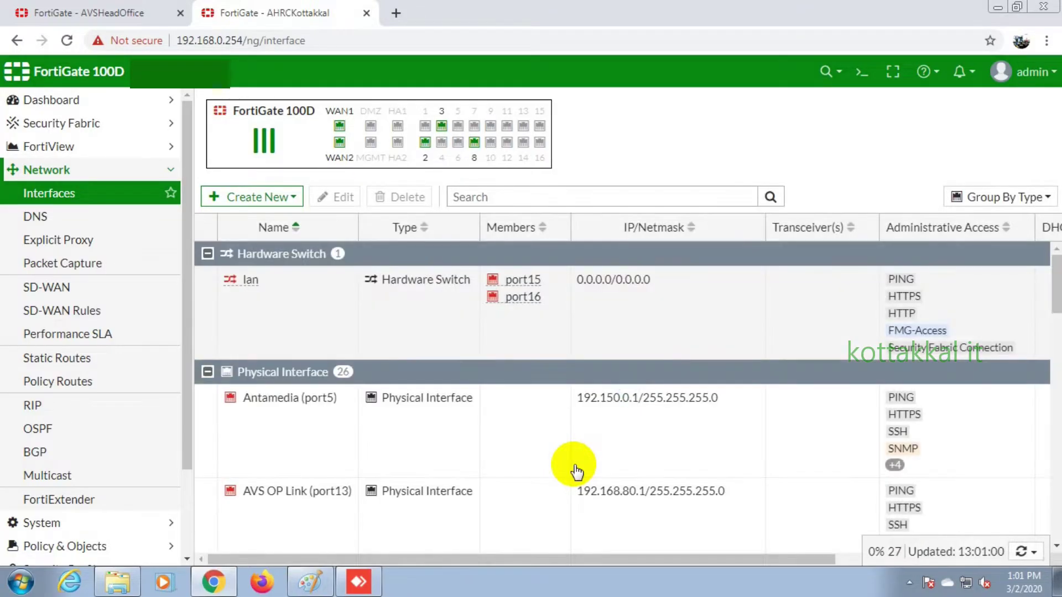
# - Expand HO New (port8) in the interfaces list to reveal the Test 1 VLAN
pyautogui.scroll(-1, 534, 314)
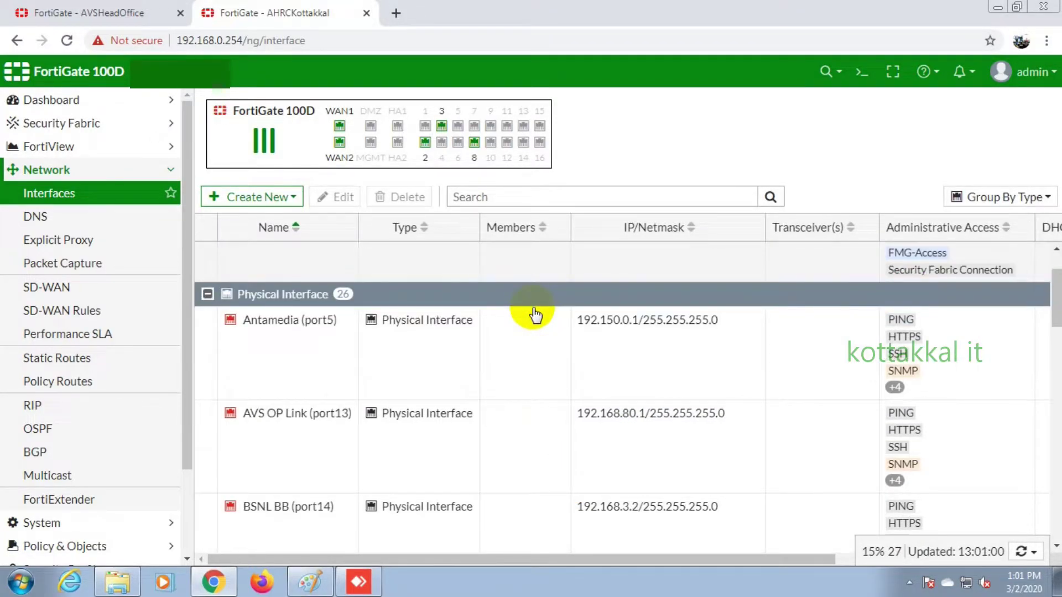
pyautogui.scroll(-2, 535, 314)
pyautogui.scroll(-1, 535, 314)
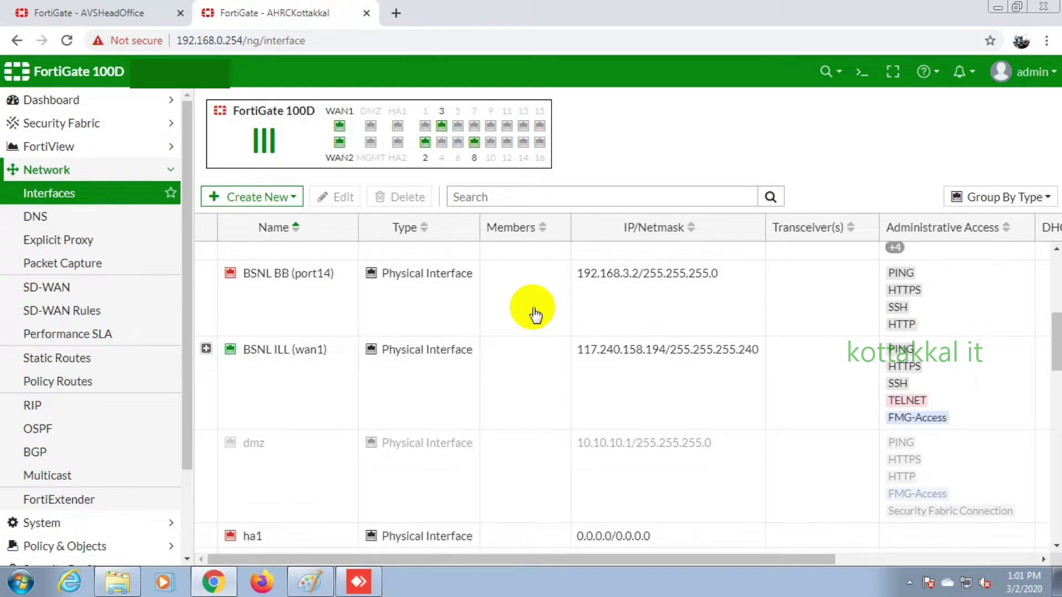
pyautogui.scroll(-1, 625, 381)
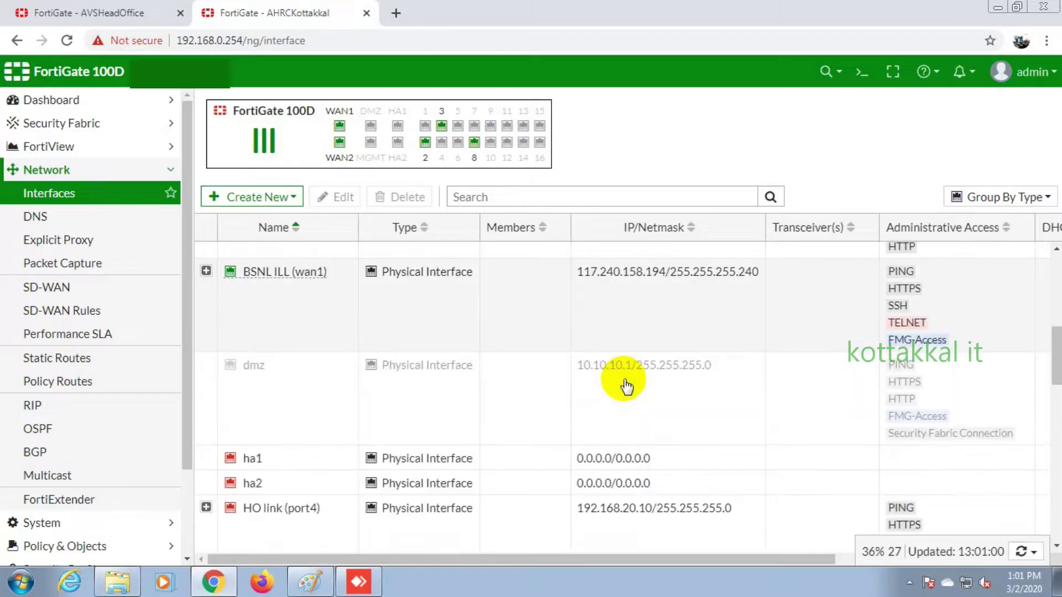
pyautogui.scroll(-3, 626, 385)
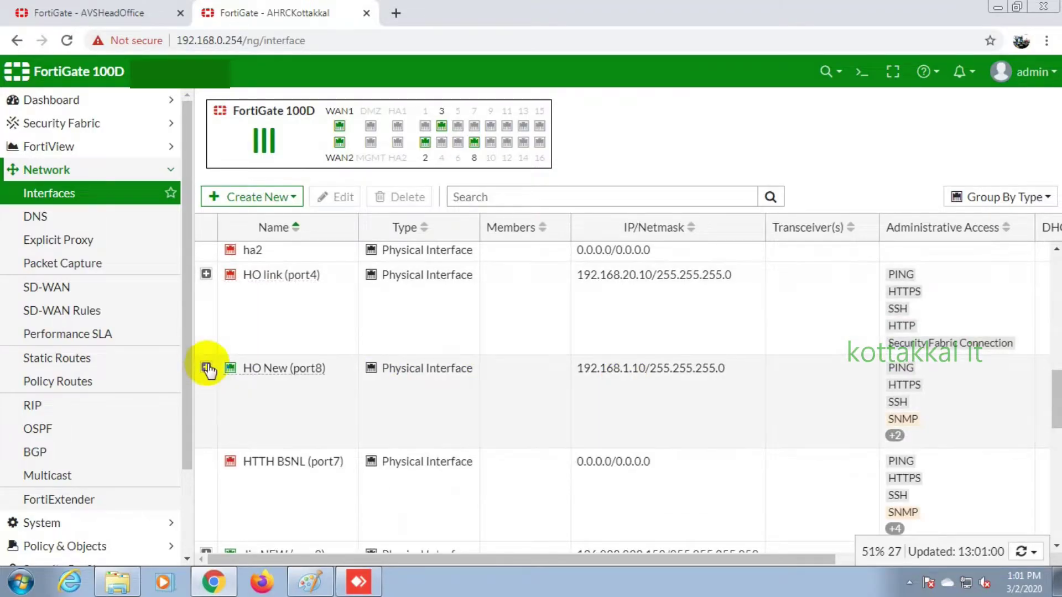
pyautogui.click(205, 367)
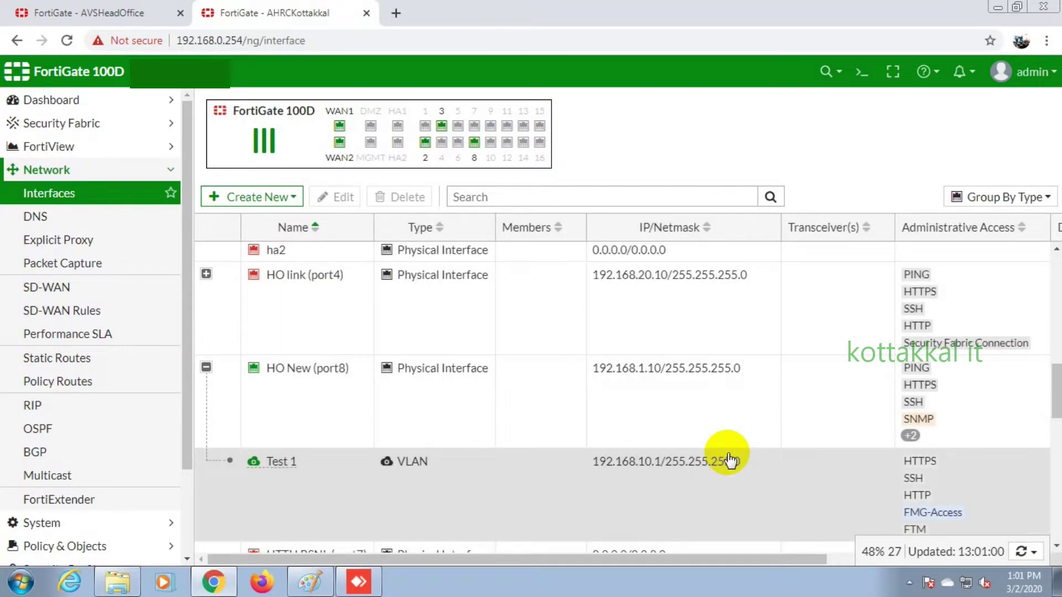
pyautogui.scroll(-1, 669, 476)
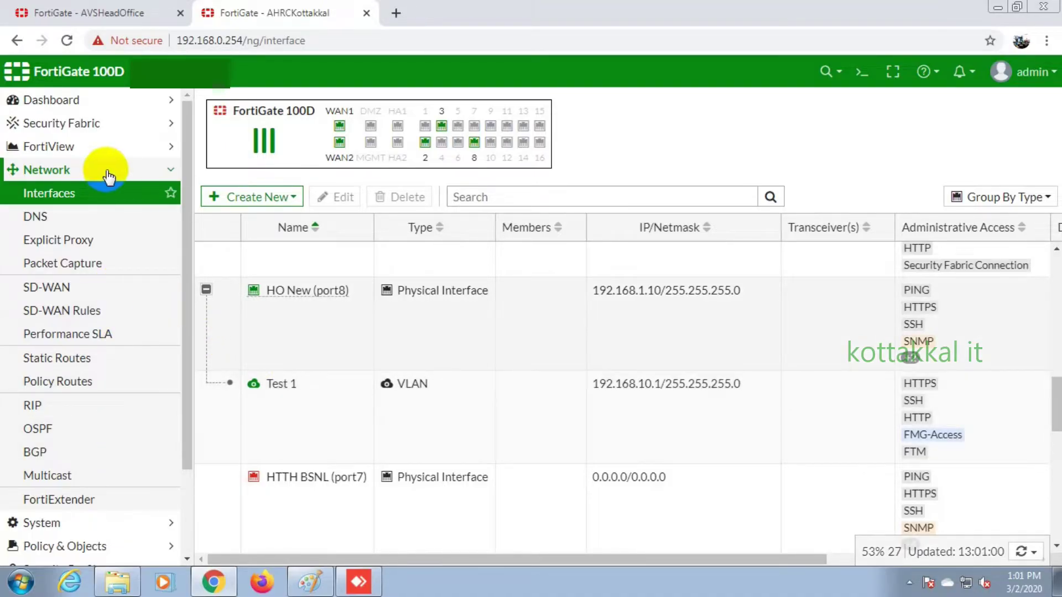
pyautogui.moveTo(184, 280); pyautogui.dragTo(184, 303)
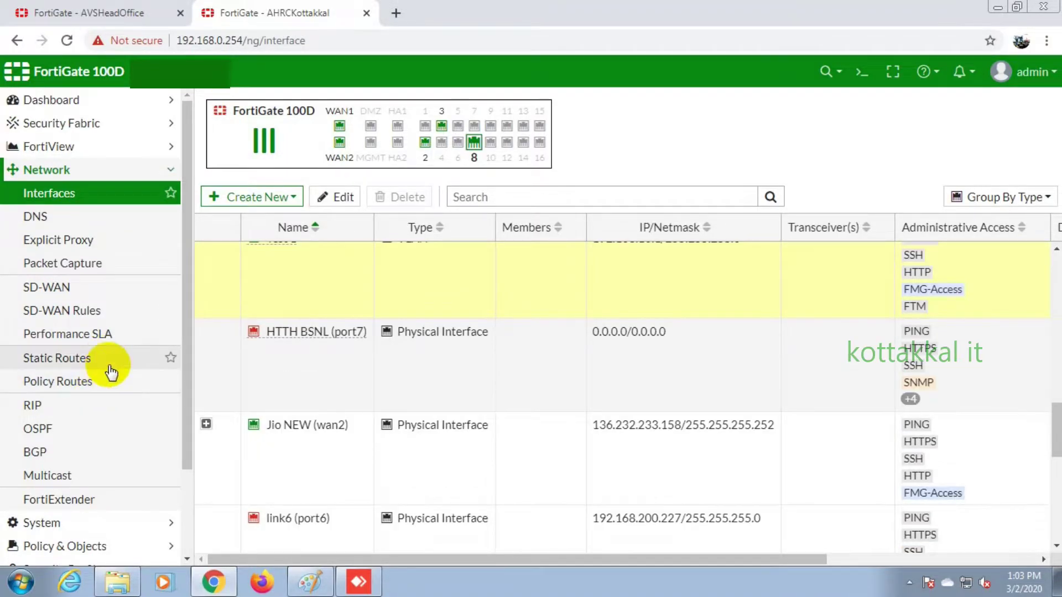
# - Open the IPv4 static route on Test1 (test) from Network > Static Routes for editing
pyautogui.click(109, 363)
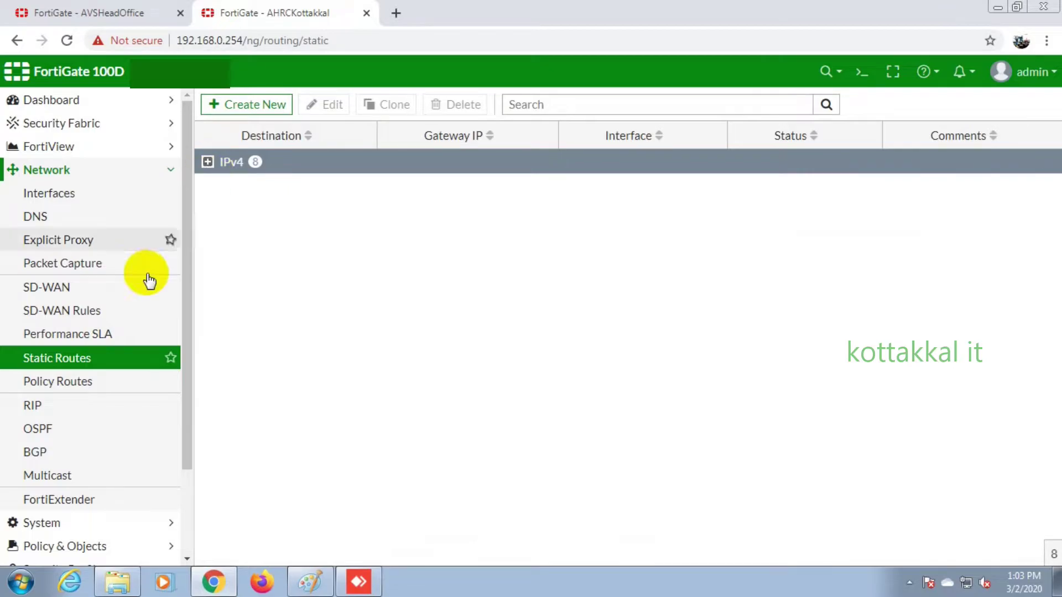
pyautogui.click(207, 161)
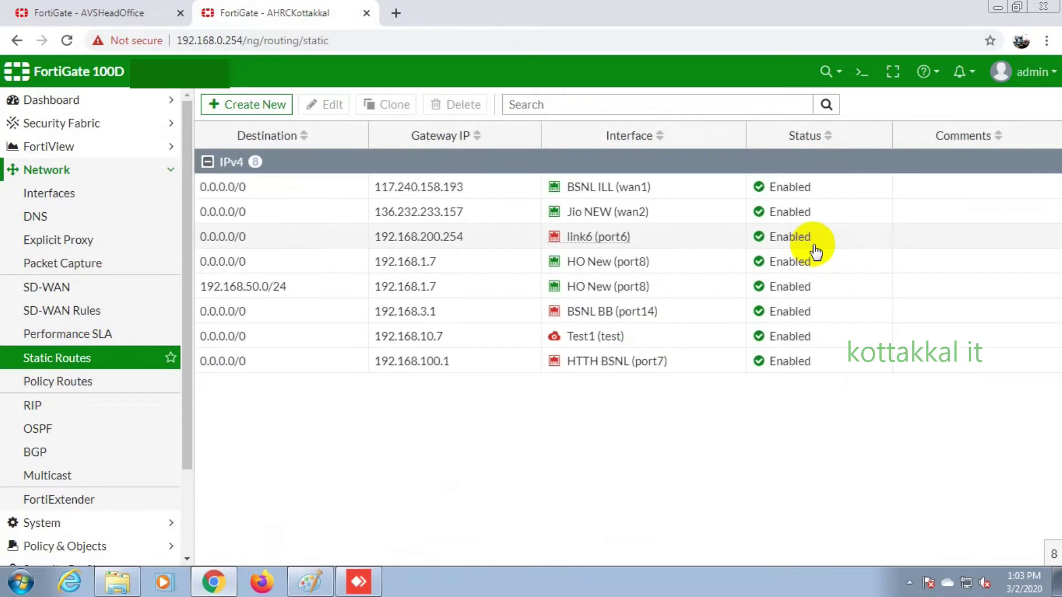
pyautogui.click(693, 341)
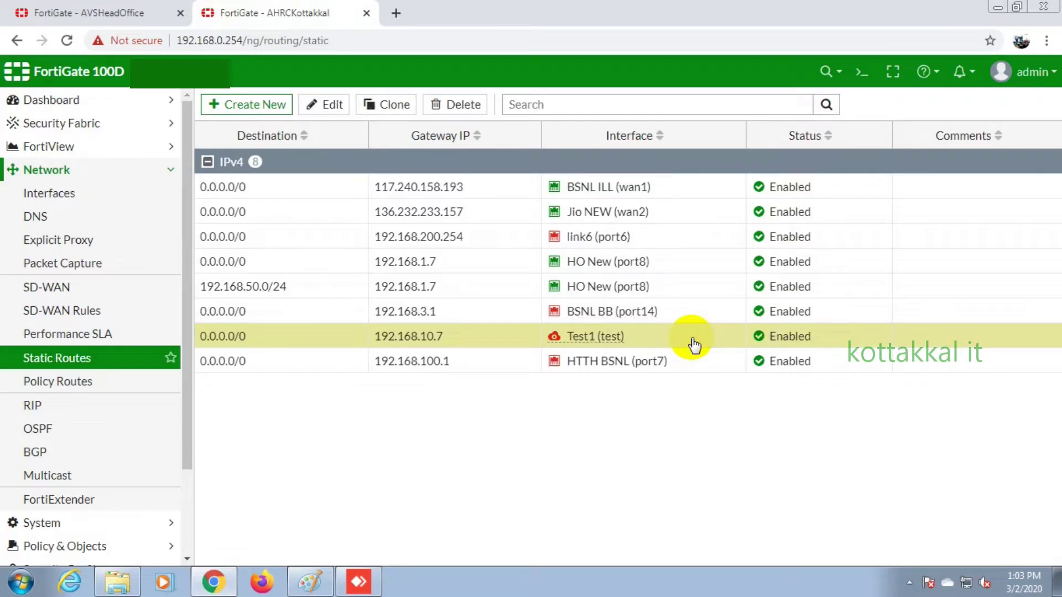
pyautogui.doubleClick(693, 343)
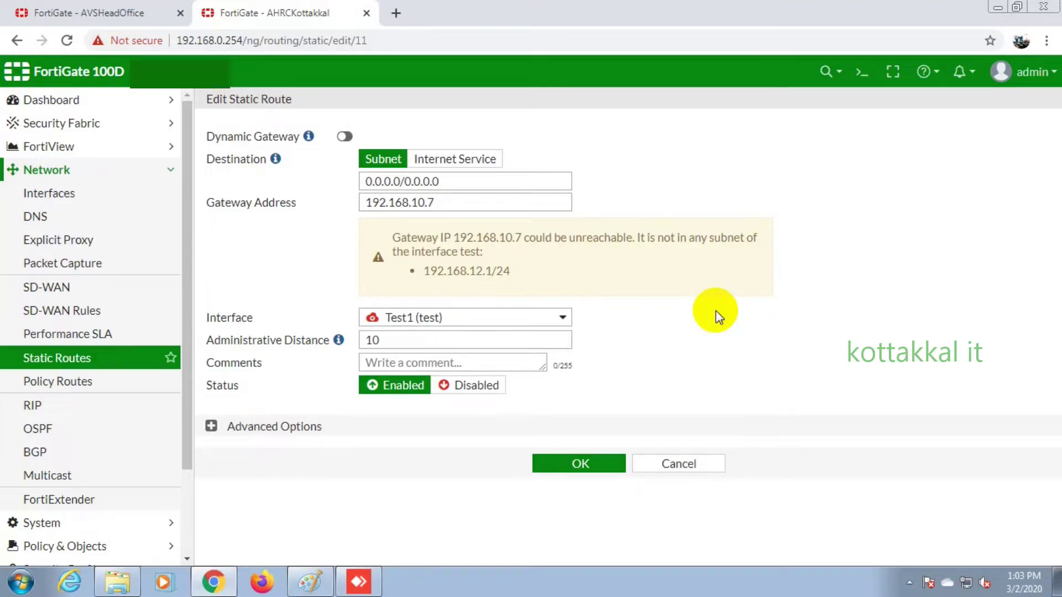
# - Change the Test1 (test) static route's interface to Test 1 and save the route
pyautogui.click(563, 319)
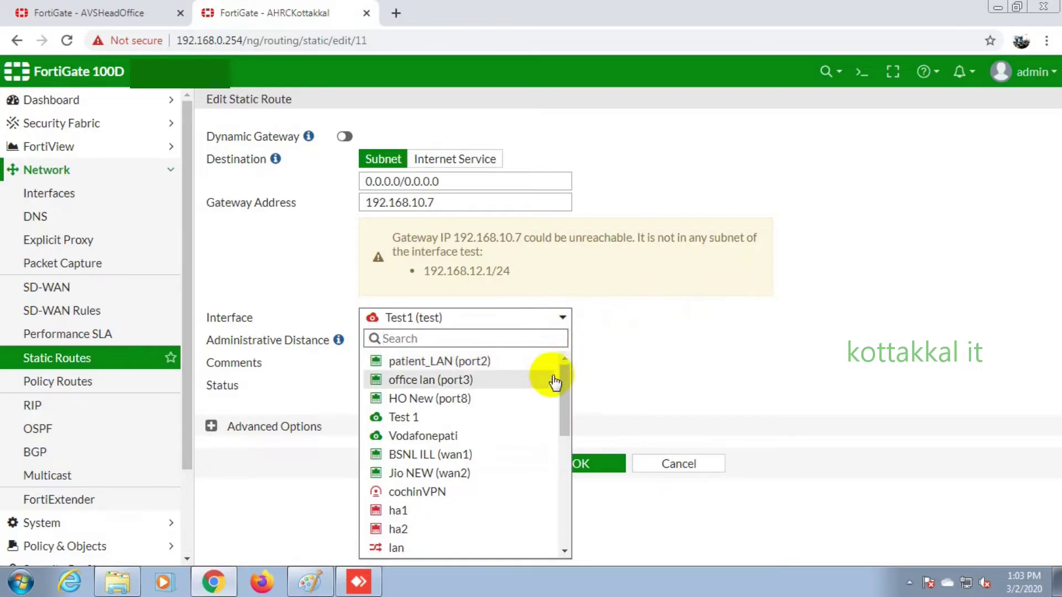
pyautogui.click(441, 423)
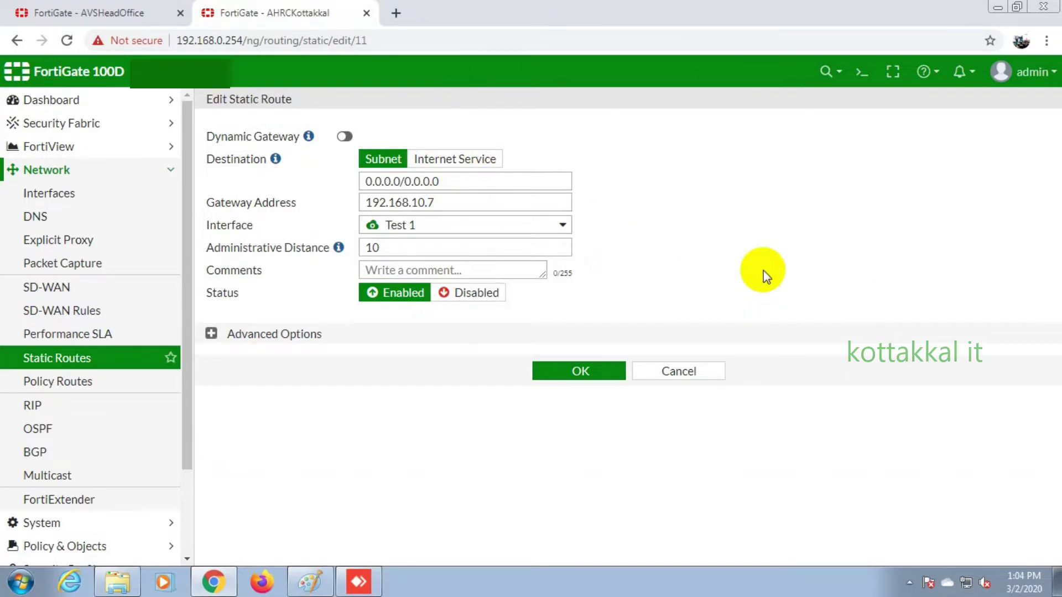
pyautogui.click(212, 334)
pyautogui.click(603, 373)
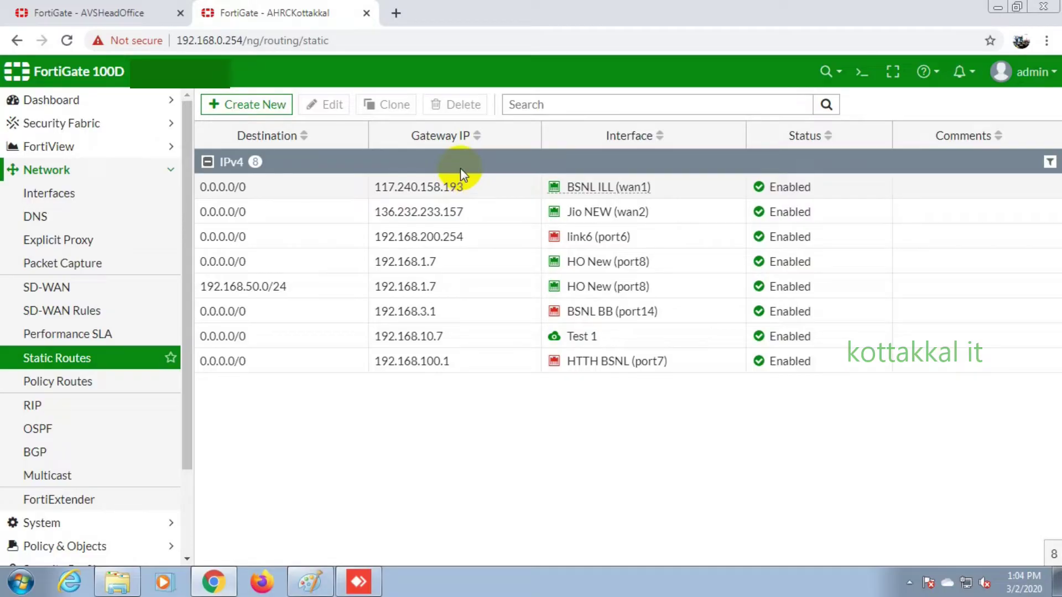
pyautogui.click(101, 381)
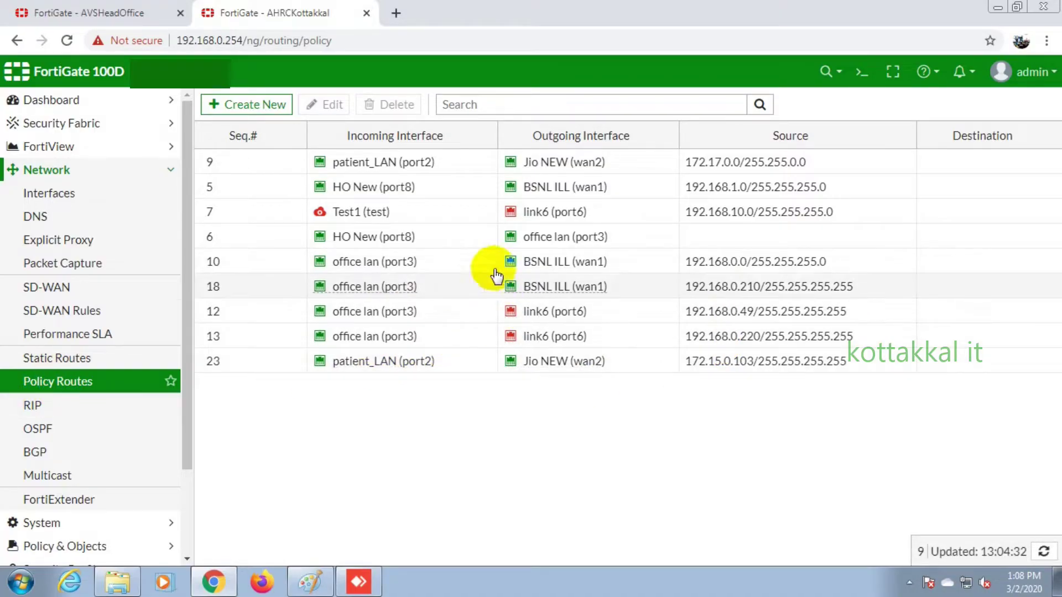
# - Select policy route 7 (incoming Test1 (test)) and open it for editing
pyautogui.click(423, 224)
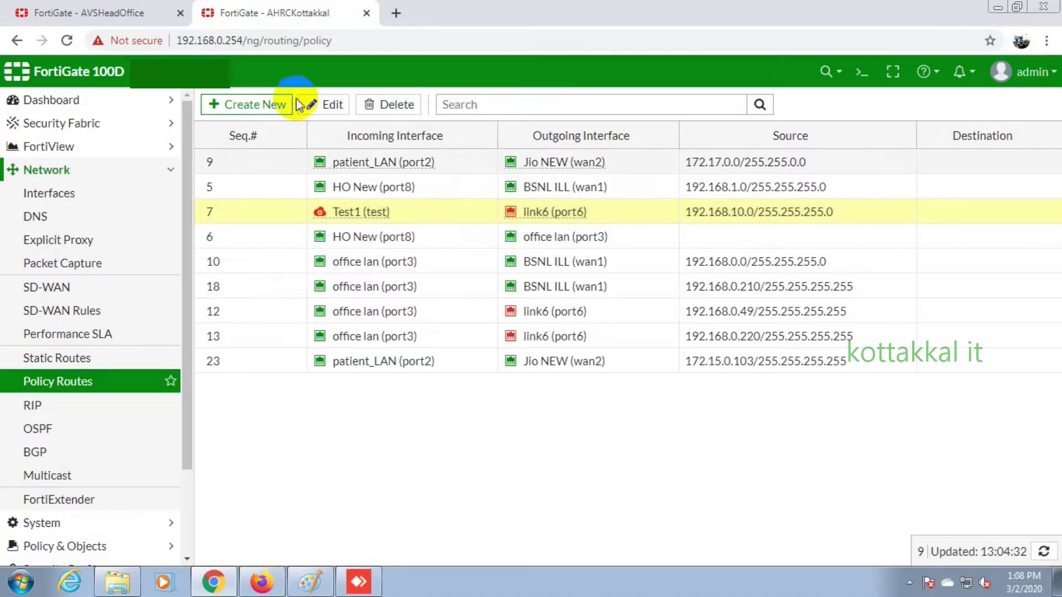
pyautogui.click(335, 106)
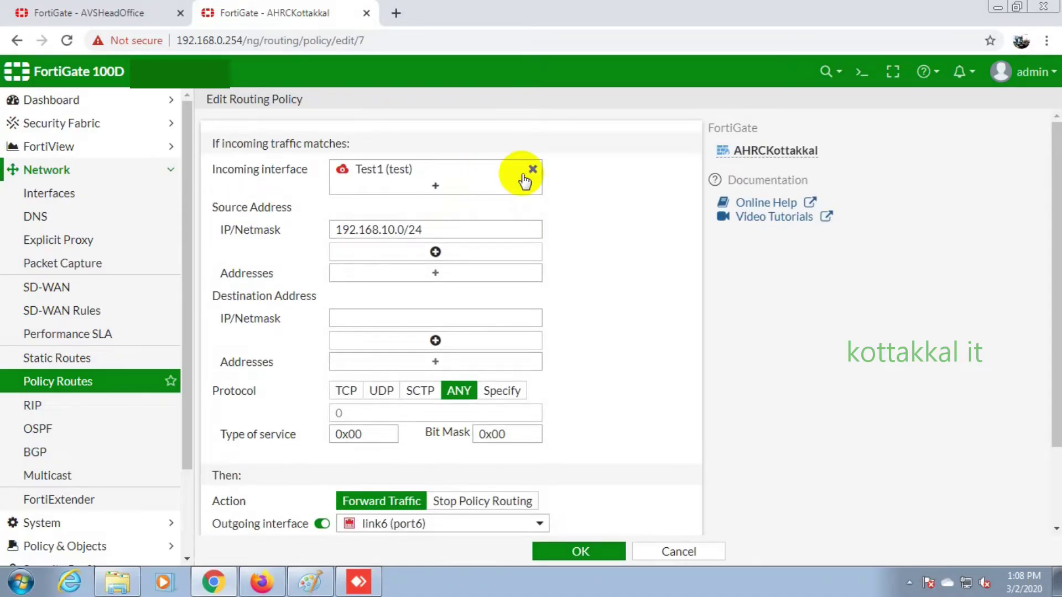
# - Replace Test1 (test) with Test 1 as policy route 7's incoming interface
pyautogui.click(531, 169)
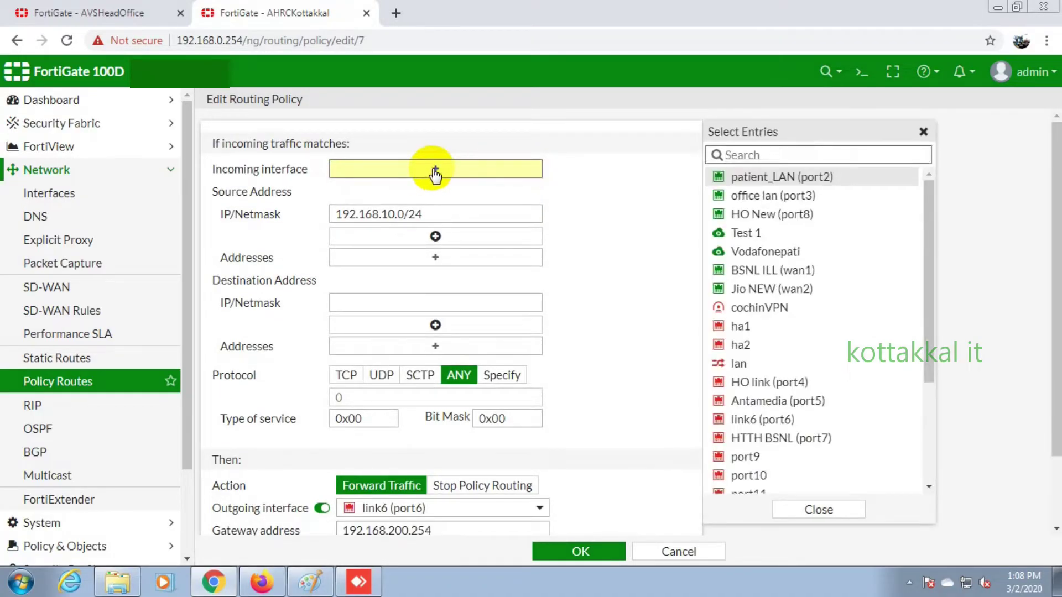
pyautogui.click(434, 170)
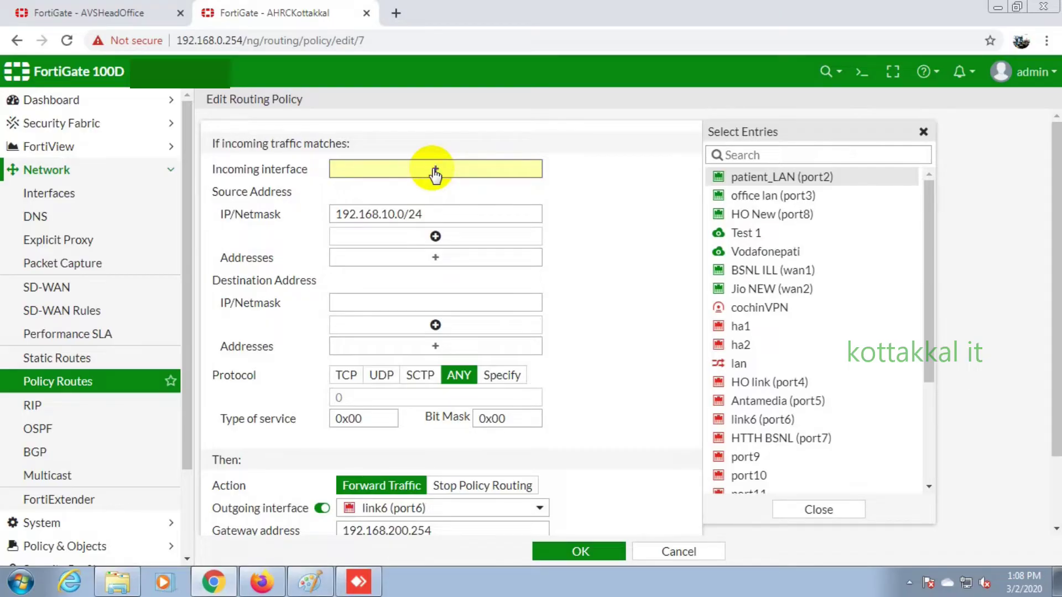
pyautogui.click(742, 233)
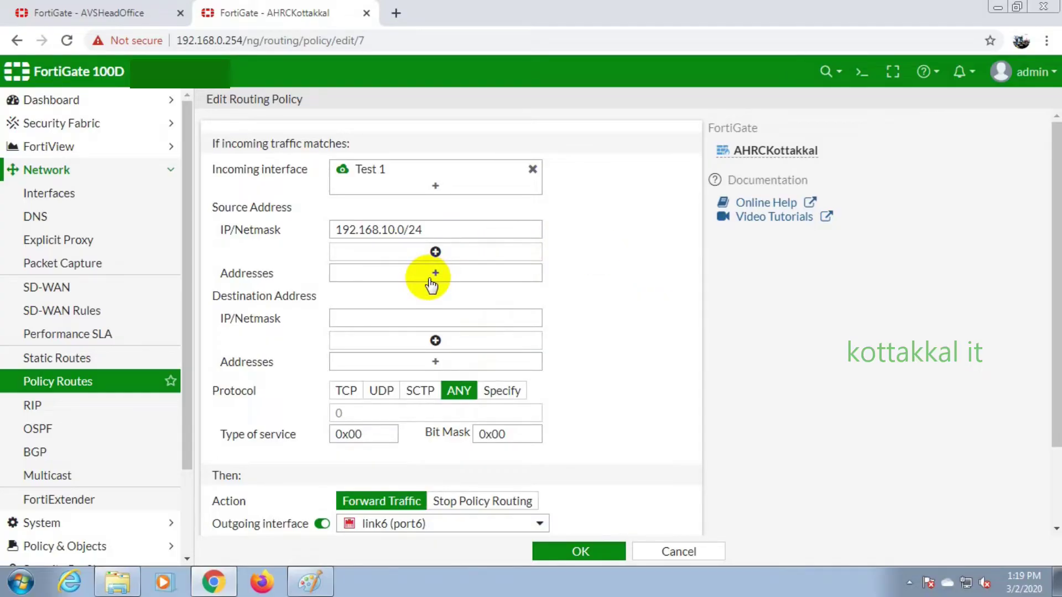
# - Set policy route 7's outgoing interface to Jio NEW (wan2) and save it
pyautogui.scroll(-3, 555, 386)
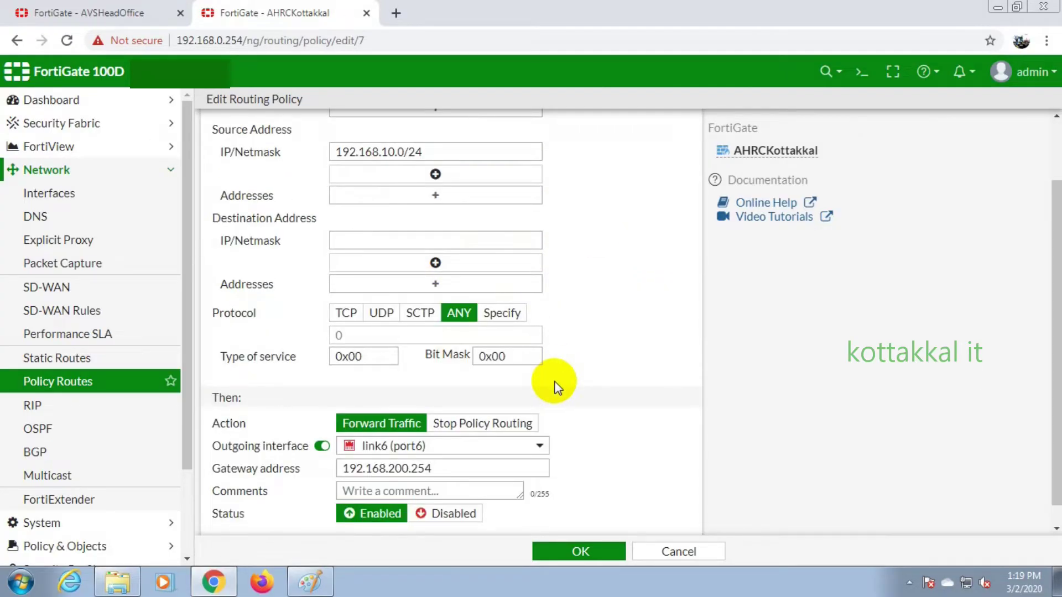
pyautogui.scroll(-1, 555, 386)
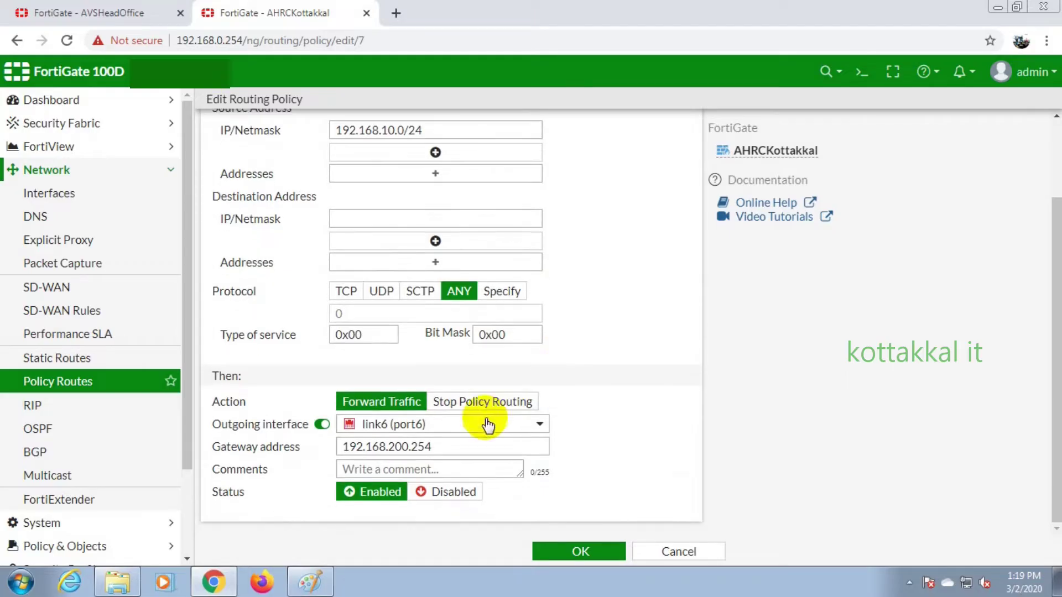
pyautogui.click(538, 425)
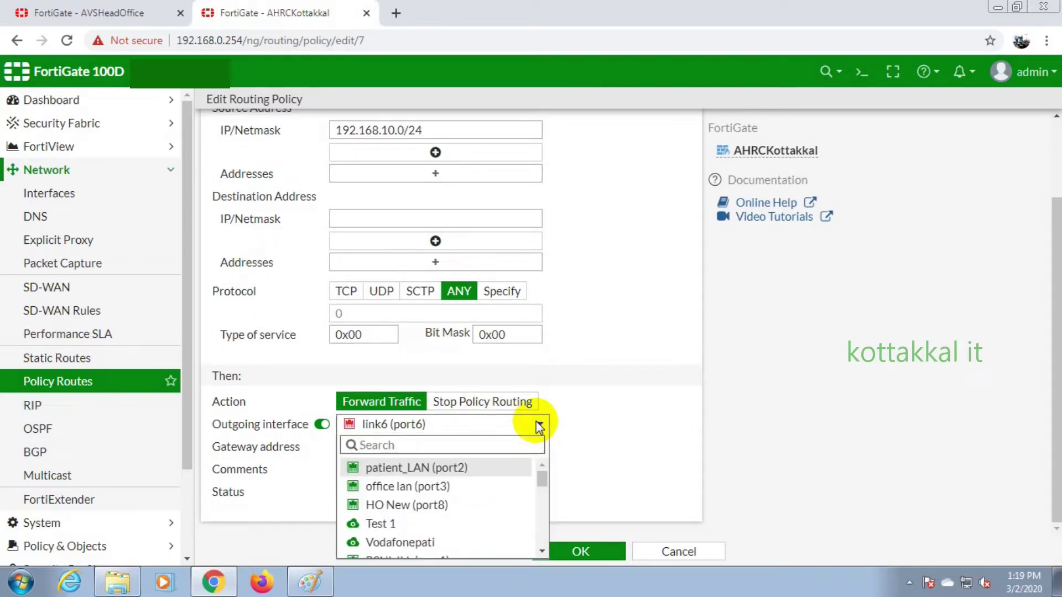
pyautogui.moveTo(539, 476); pyautogui.dragTo(546, 512)
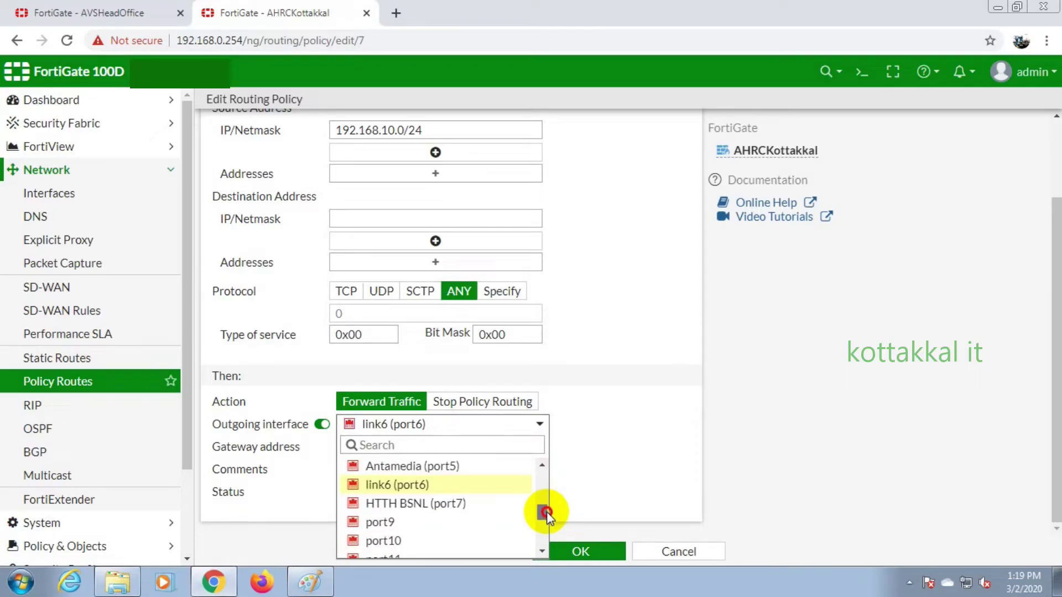
pyautogui.moveTo(546, 512); pyautogui.dragTo(547, 531)
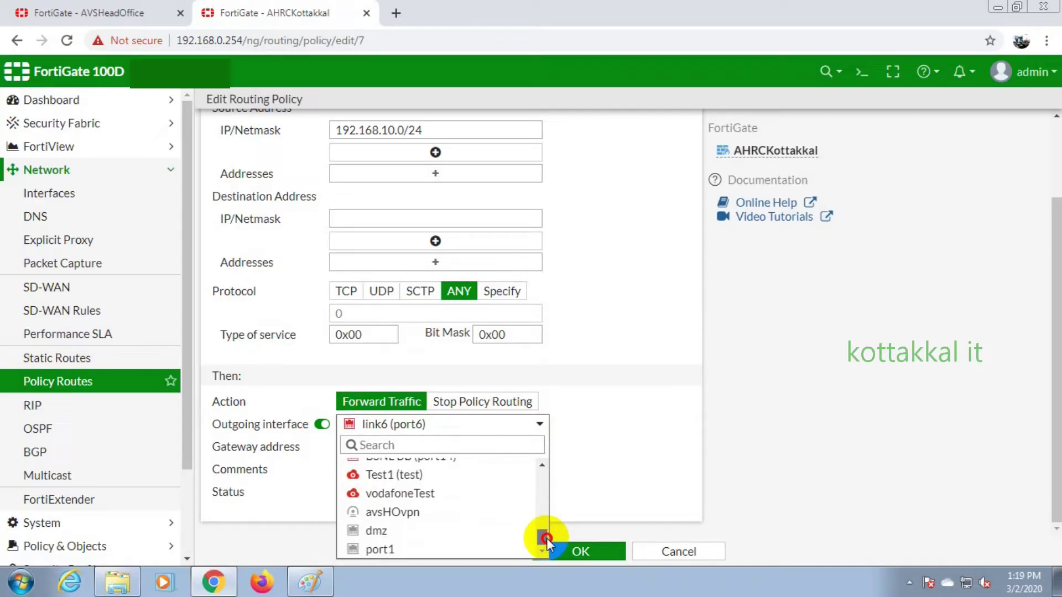
pyautogui.moveTo(546, 531); pyautogui.dragTo(547, 515)
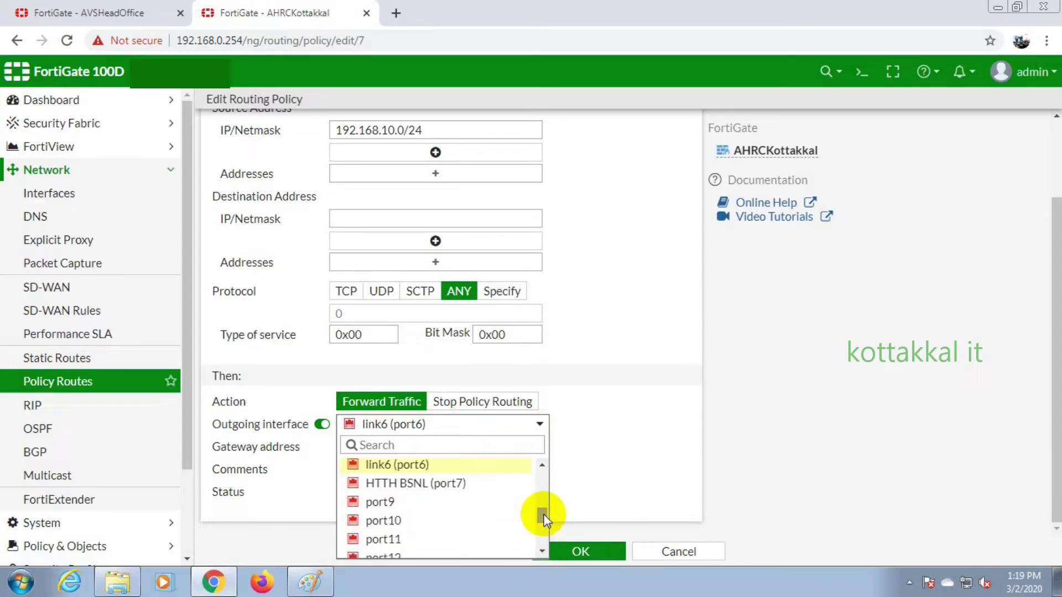
pyautogui.scroll(2, 500, 524)
pyautogui.click(415, 490)
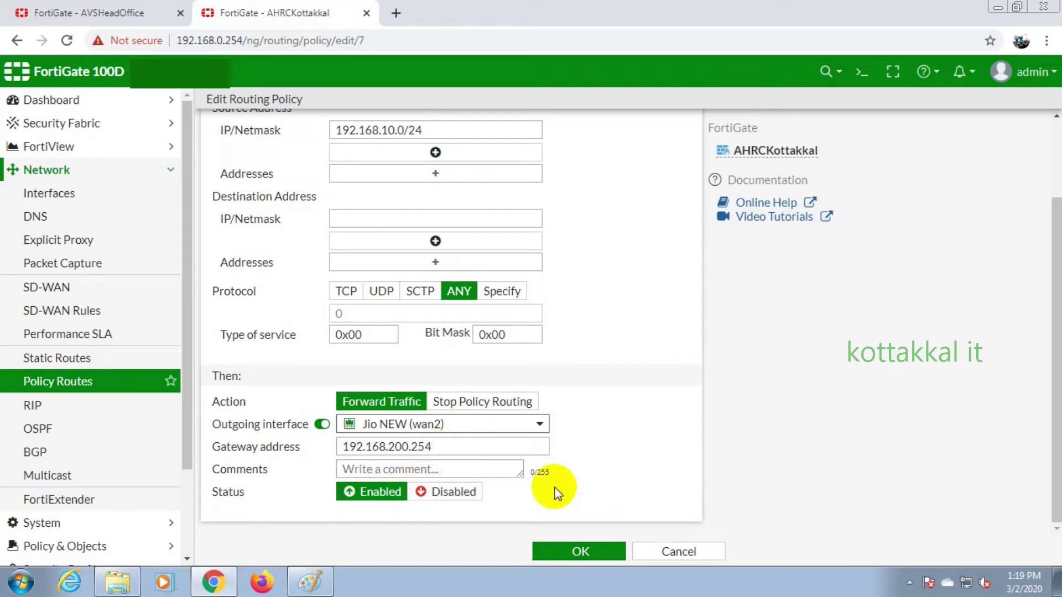
pyautogui.click(591, 551)
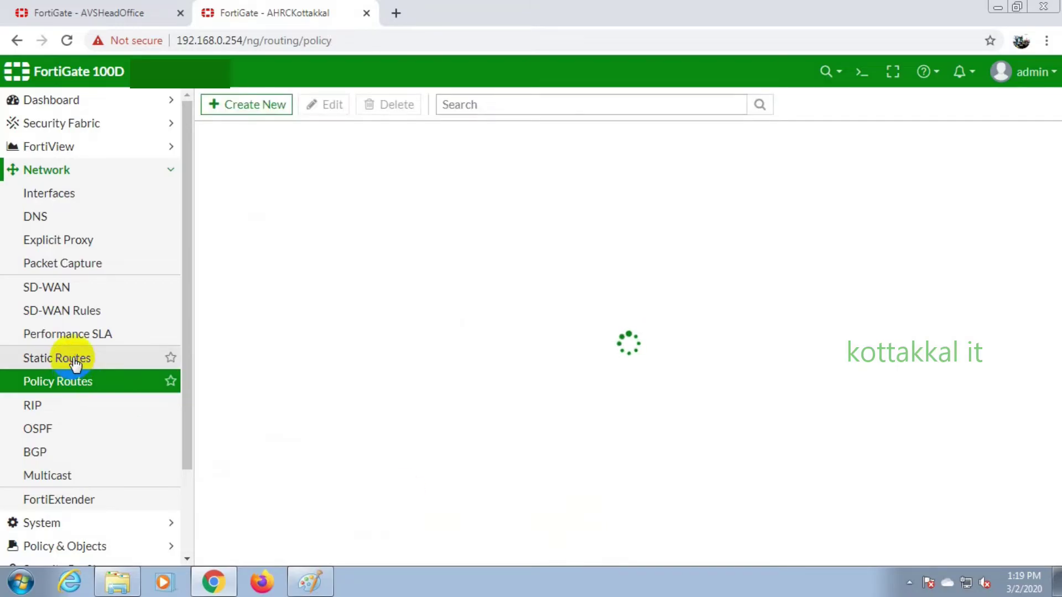
# - Copy gateway 136.232.233.157 from the Jio NEW (wan2) default static route, leaving it unchanged
pyautogui.click(75, 362)
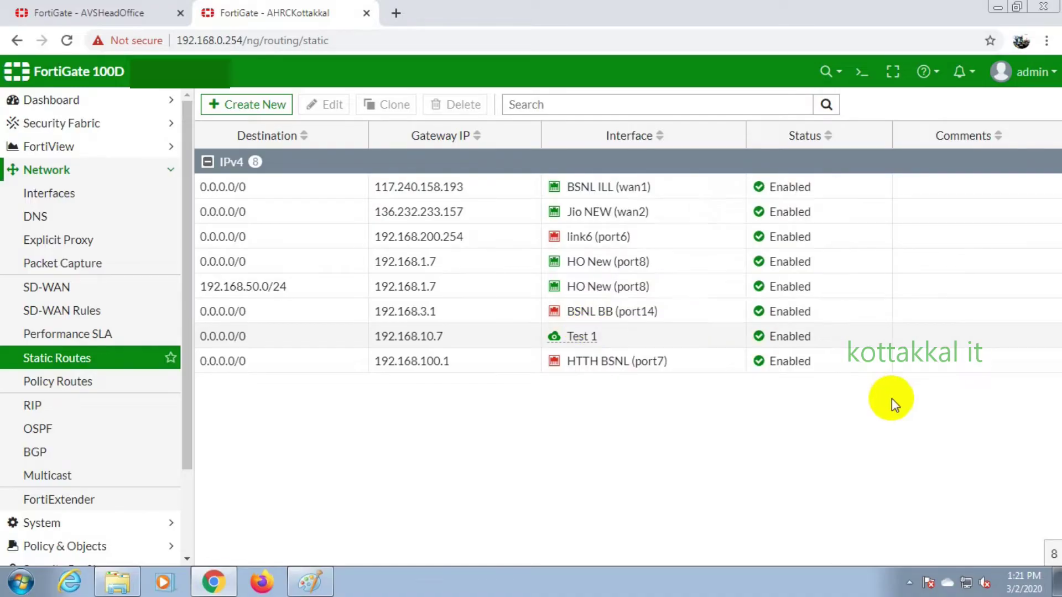
pyautogui.click(603, 214)
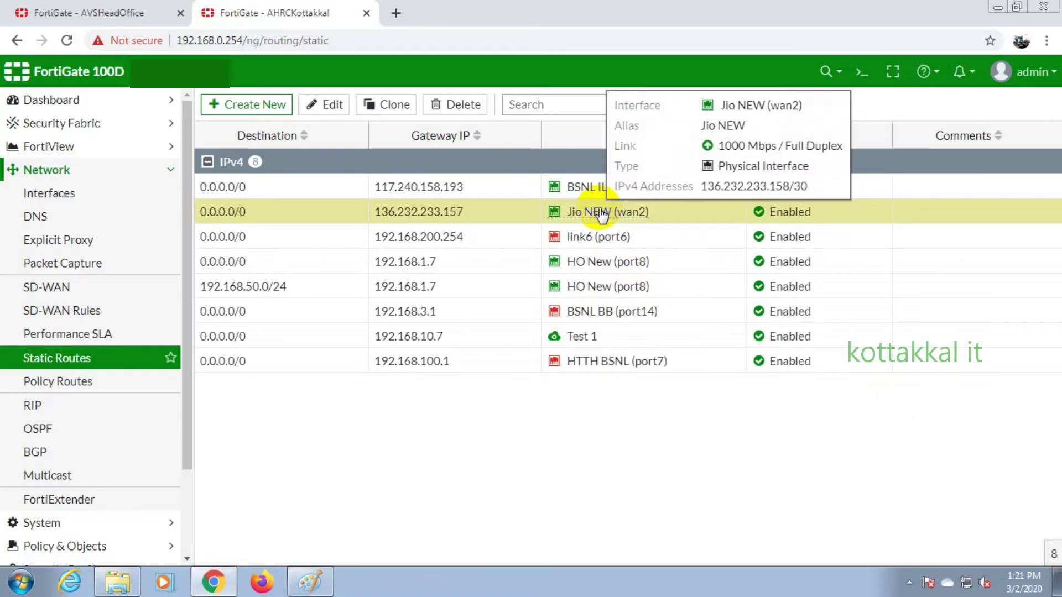
pyautogui.doubleClick(602, 213)
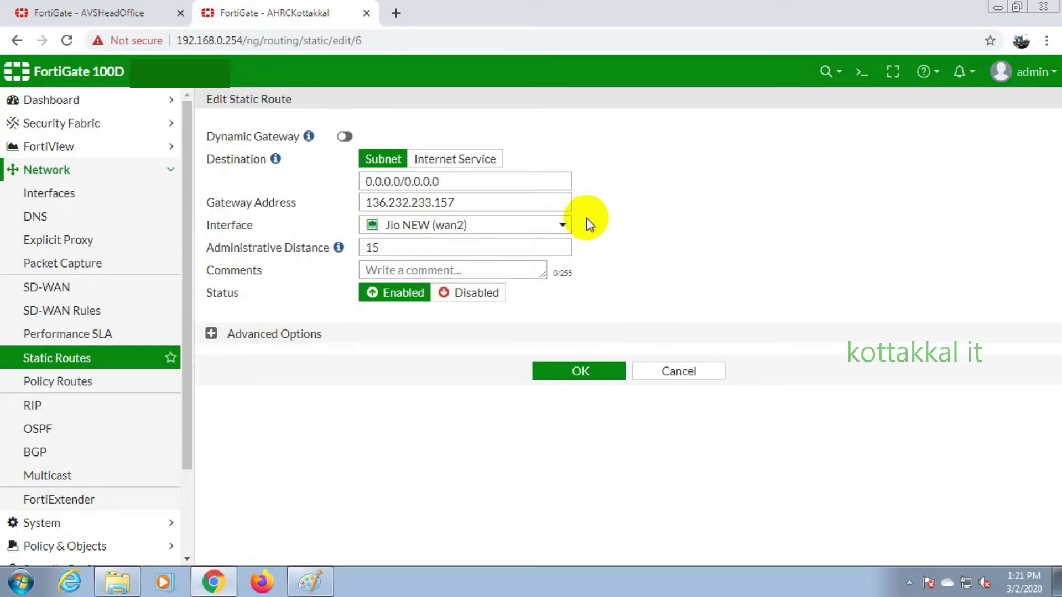
pyautogui.doubleClick(472, 201)
pyautogui.hotkey('ctrl', 'c')
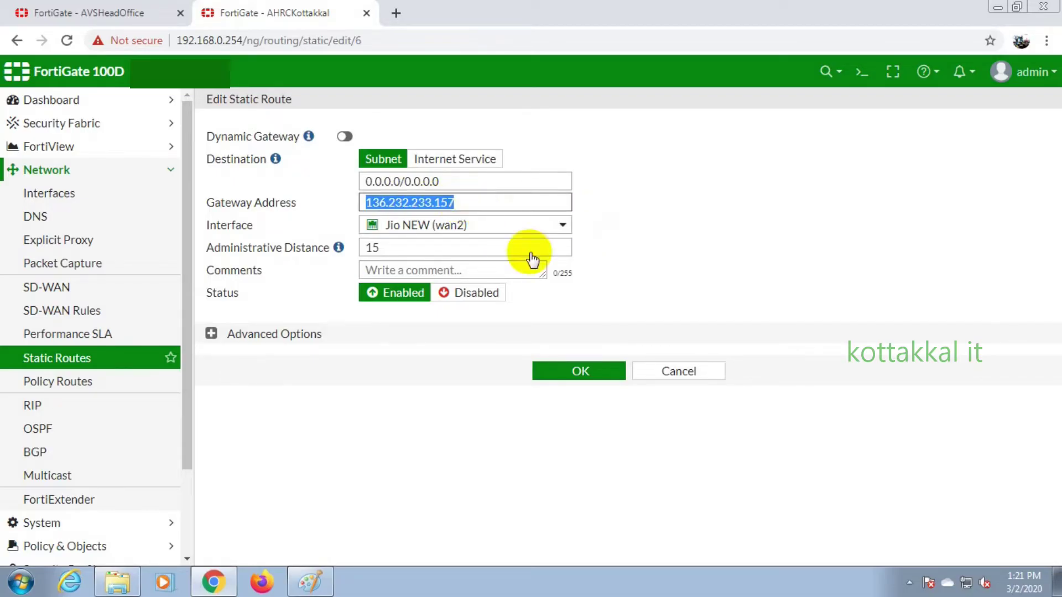
pyautogui.click(89, 363)
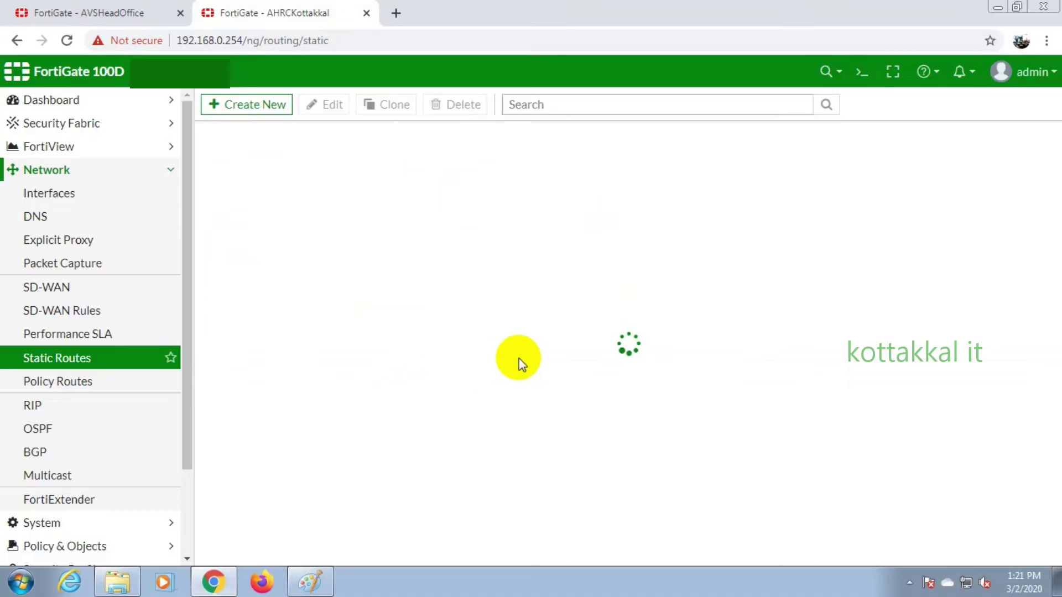
# - Replace the Test 1 policy route (sequence 7) gateway with 136.232.233.157 and save
pyautogui.click(83, 384)
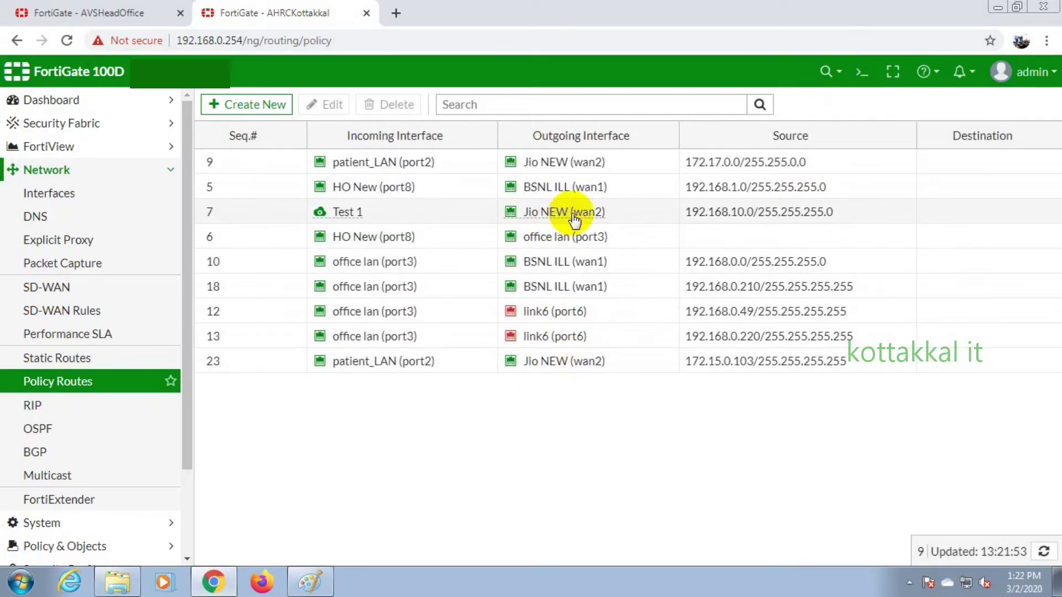
pyautogui.doubleClick(658, 210)
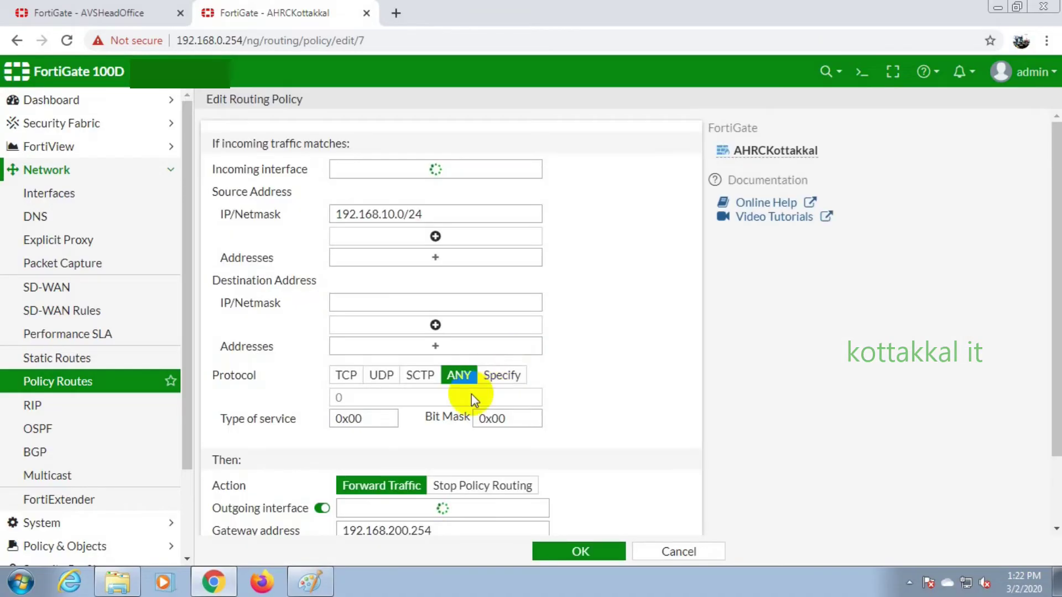
pyautogui.scroll(-2, 473, 398)
pyautogui.click(305, 447)
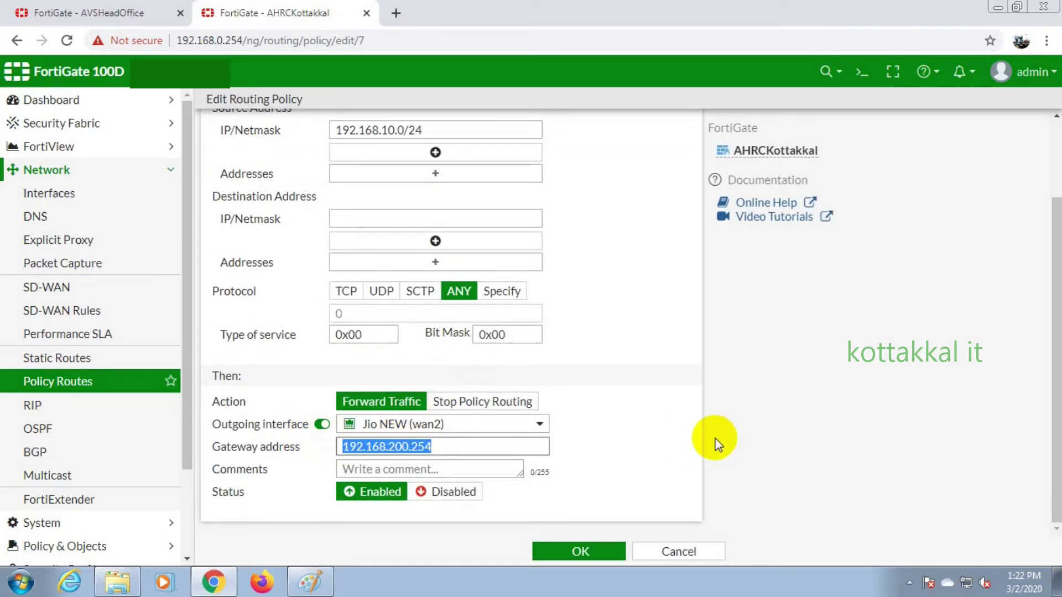
pyautogui.hotkey('ctrl', 'v')
pyautogui.click(576, 557)
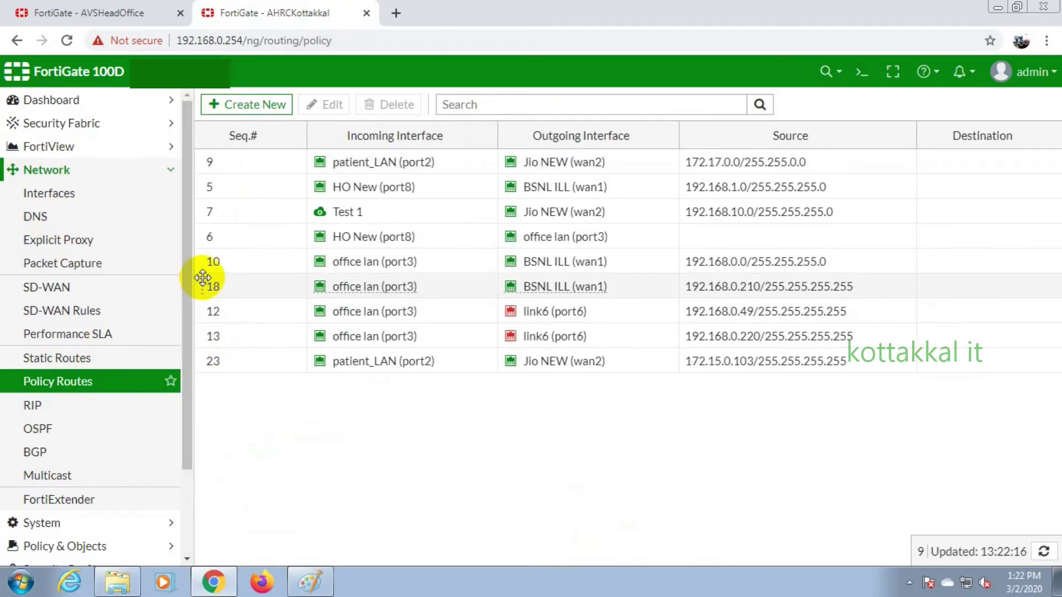
# - Bring up the IPv4 Policy list under Policy & Objects
pyautogui.moveTo(188, 271); pyautogui.dragTo(184, 353)
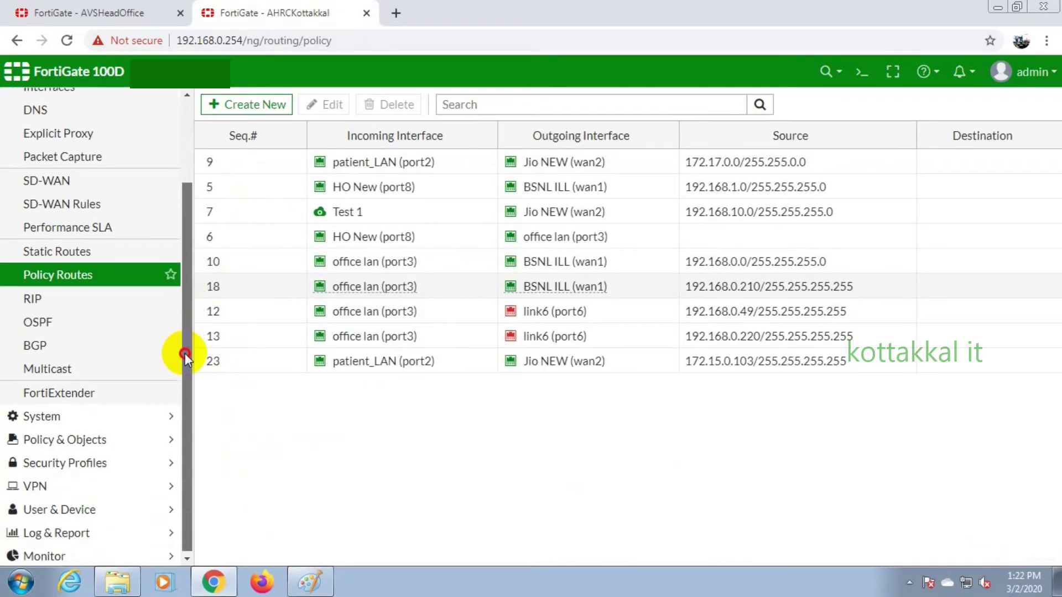
pyautogui.click(78, 439)
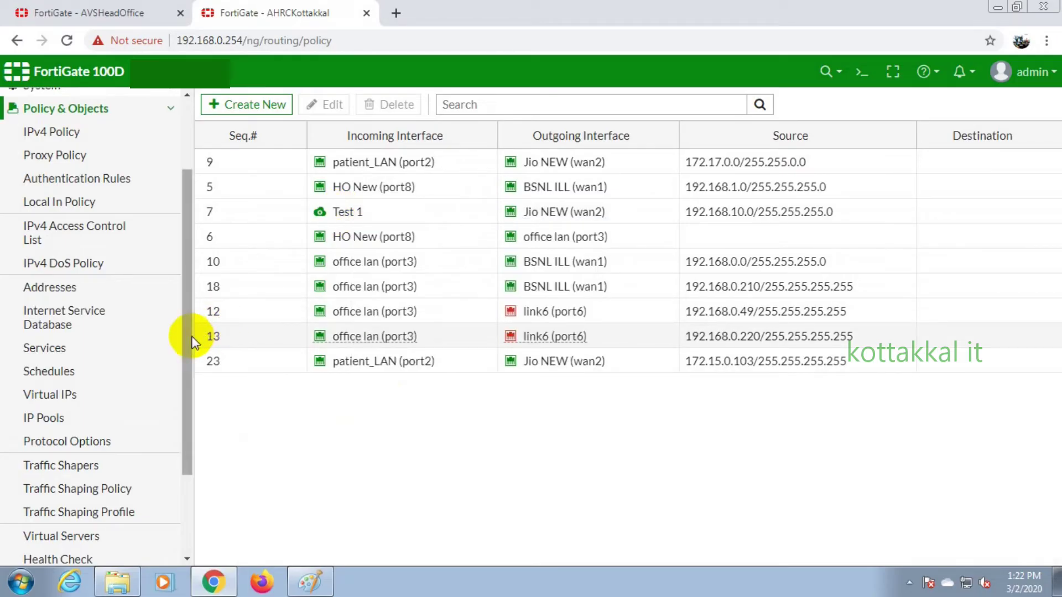
pyautogui.moveTo(191, 341); pyautogui.dragTo(185, 386)
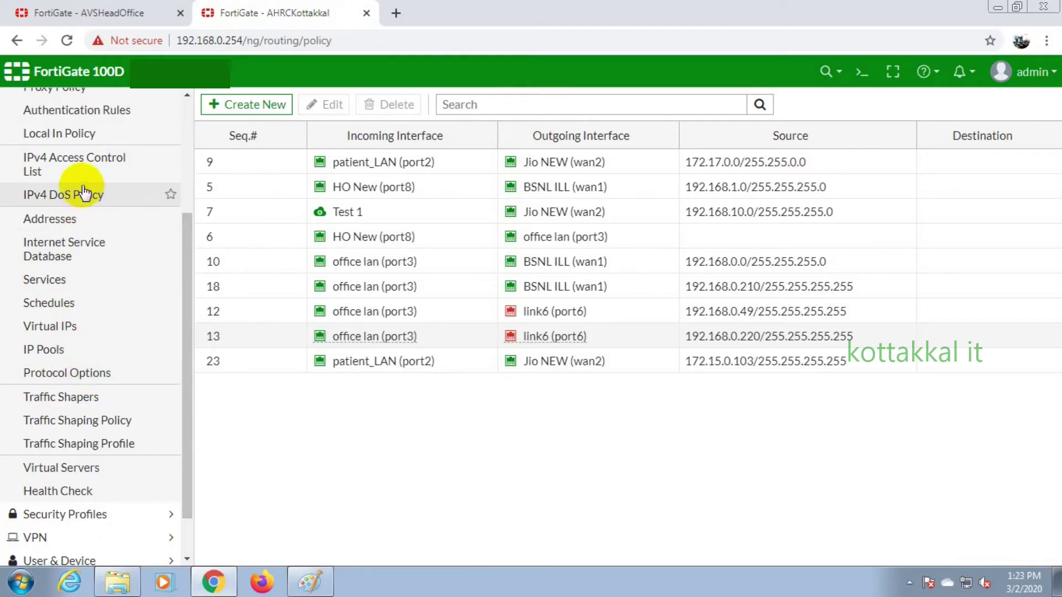
pyautogui.scroll(2, 110, 171)
pyautogui.click(102, 142)
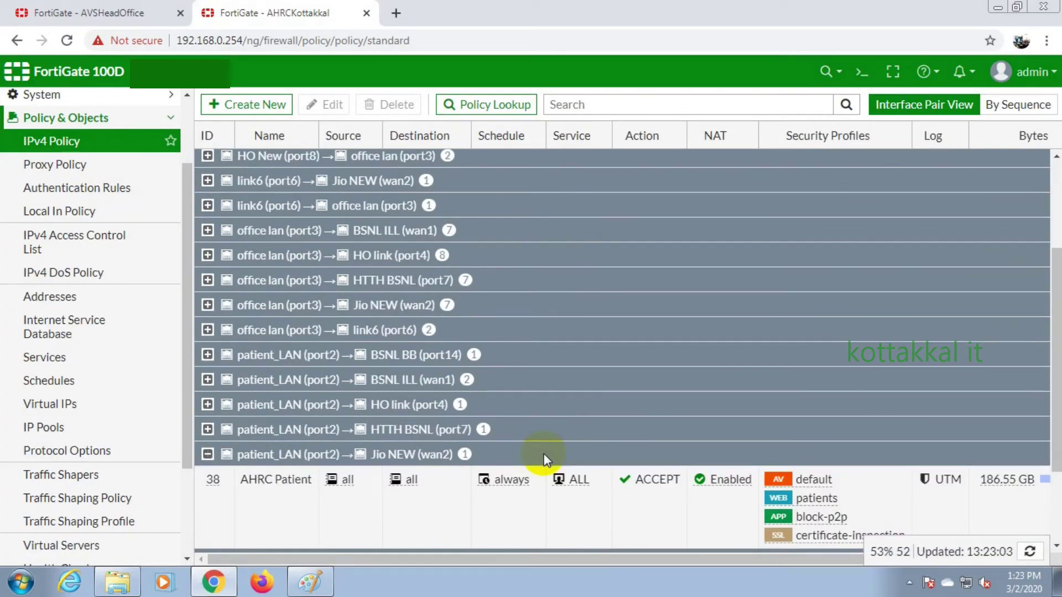
# - Collapse patient_LAN → Jio NEW, expand Test1 (test) → link6 (port6), and edit policy 44
pyautogui.click(208, 454)
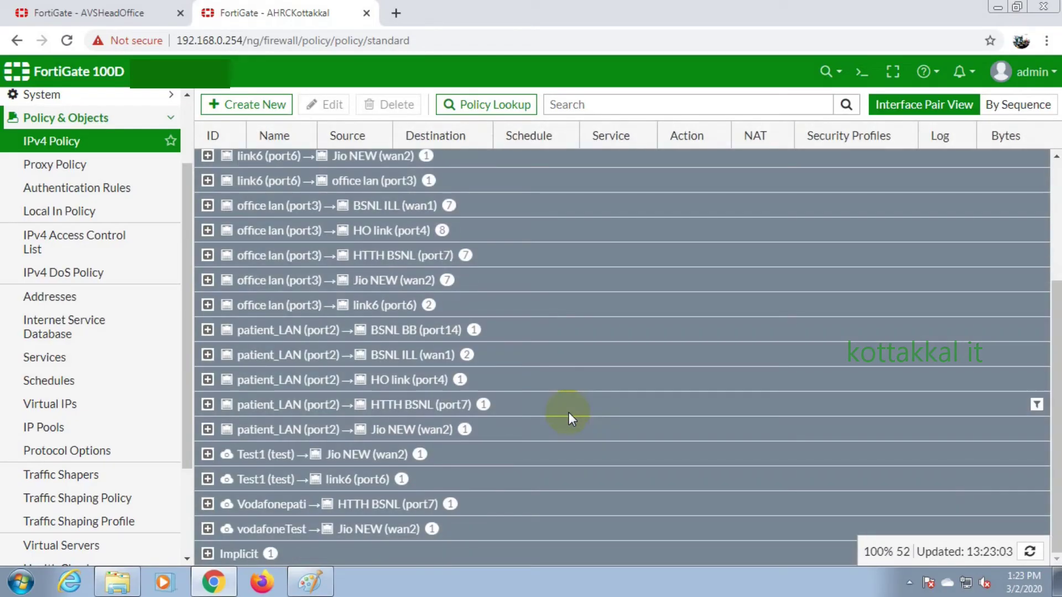
pyautogui.moveTo(332, 528)
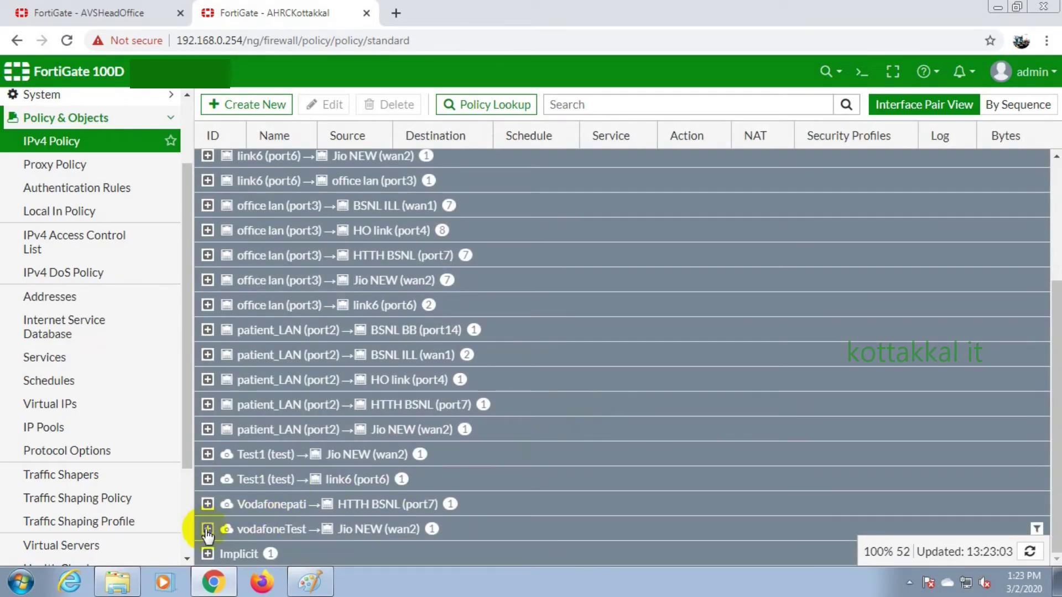
pyautogui.click(208, 480)
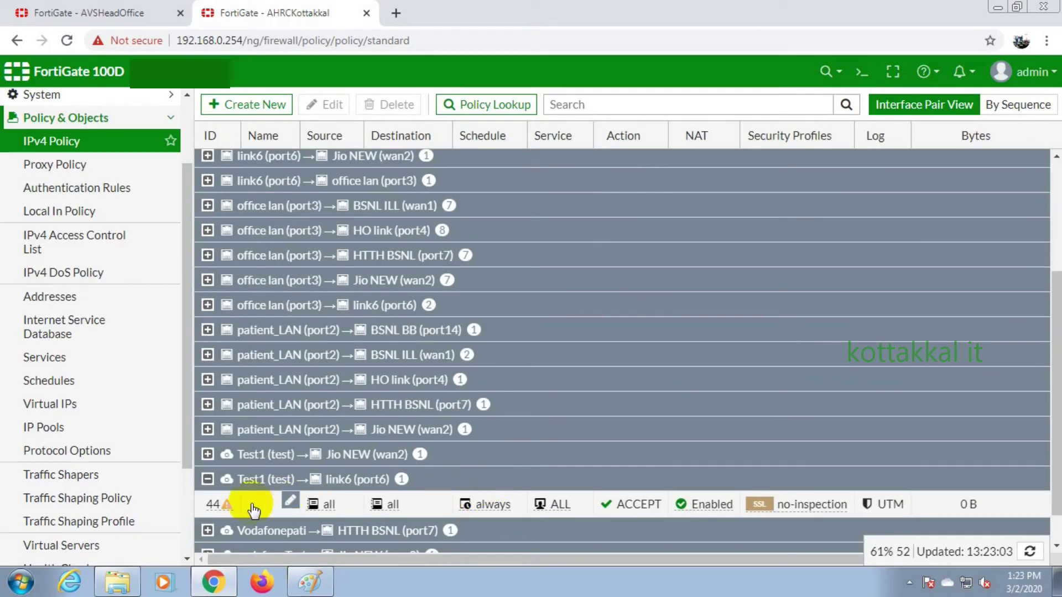
pyautogui.click(253, 508)
pyautogui.doubleClick(253, 508)
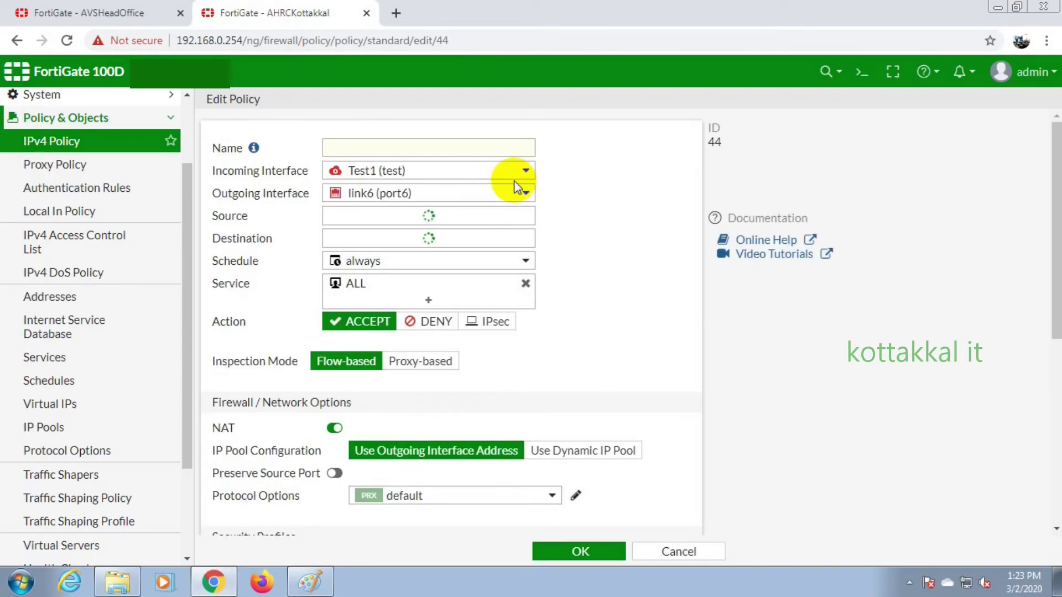
# - Set policy 44's incoming interface to Test 1 and outgoing interface to Jio NEW (wan2)
pyautogui.click(525, 173)
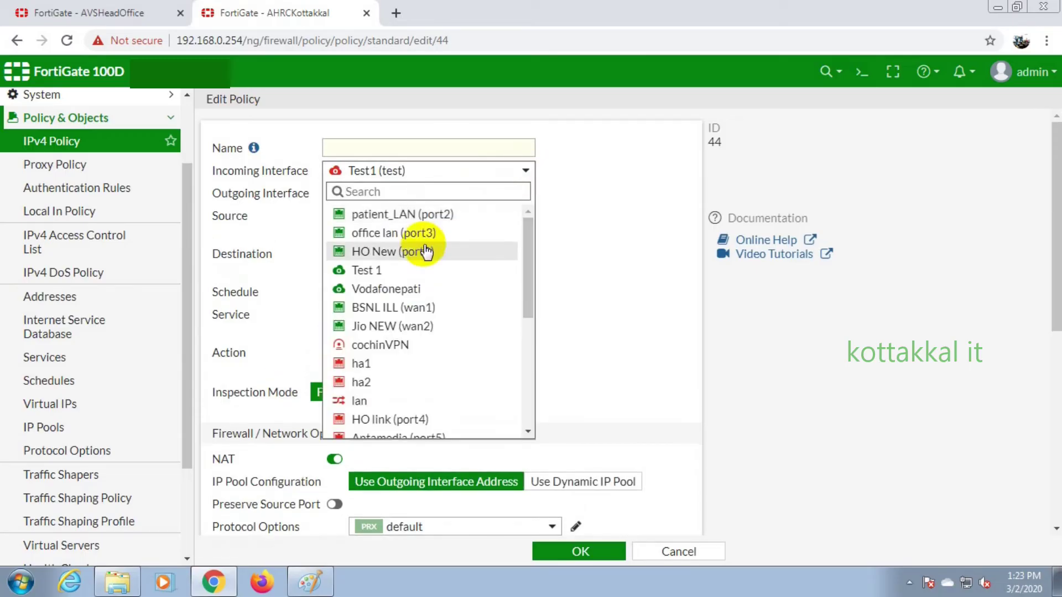
pyautogui.click(357, 267)
pyautogui.click(524, 195)
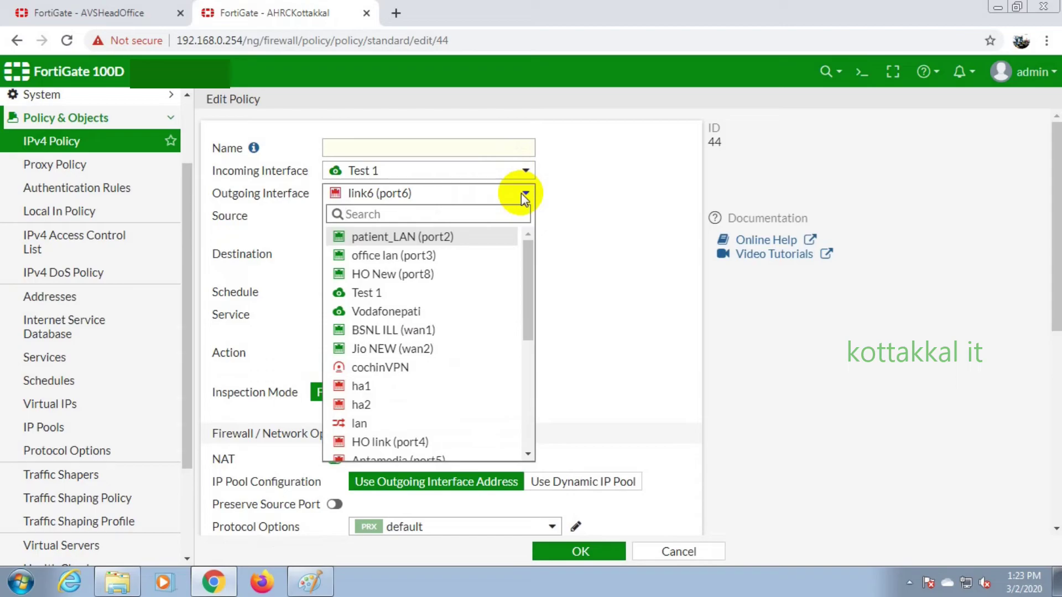
pyautogui.click(449, 353)
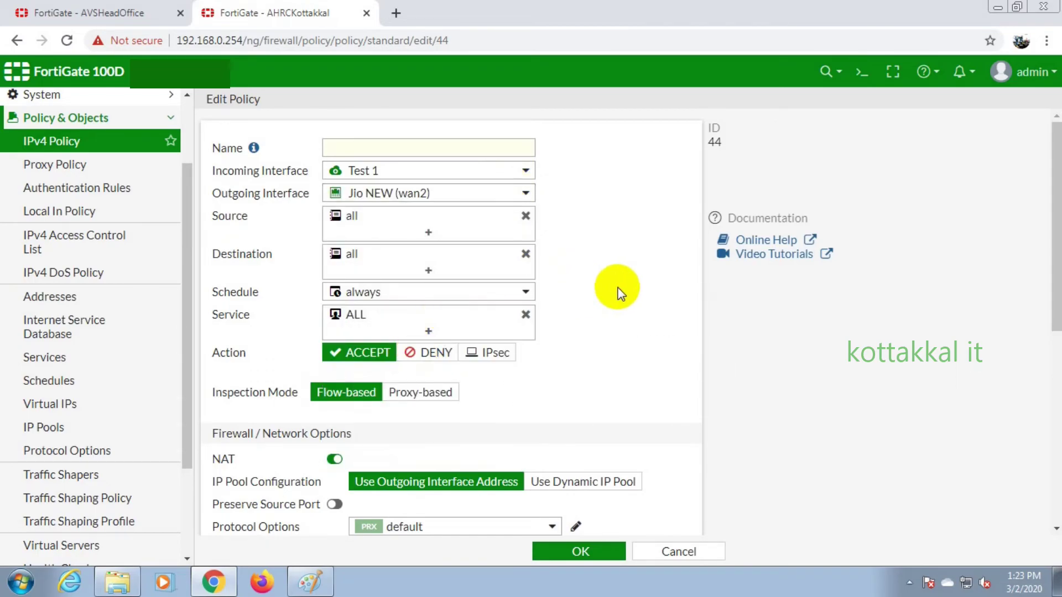
# - Name the policy 'Test 11' and save it
pyautogui.scroll(-3, 614, 433)
pyautogui.scroll(-1, 611, 441)
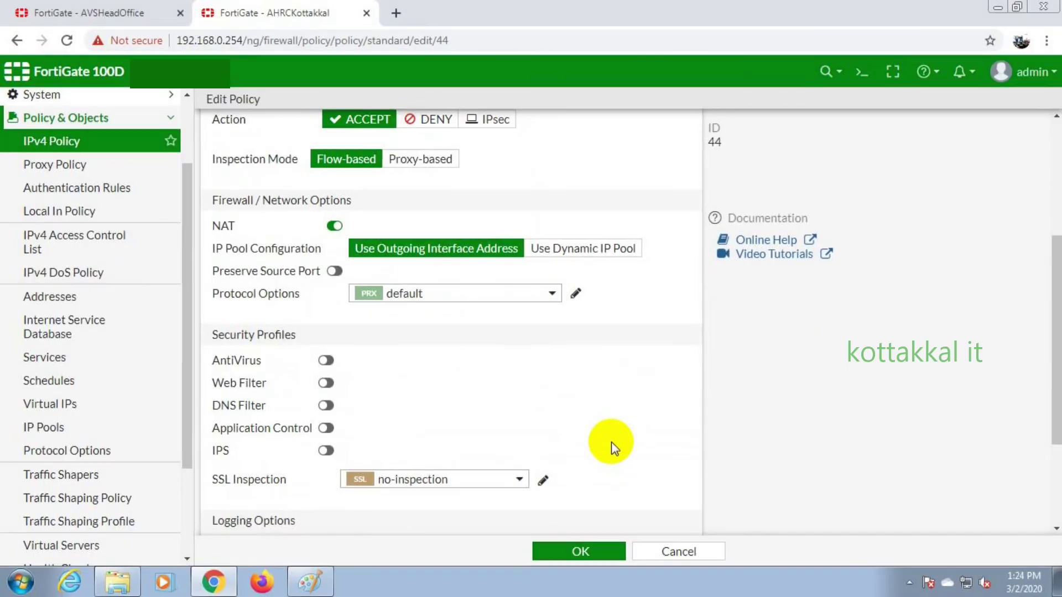
pyautogui.click(599, 550)
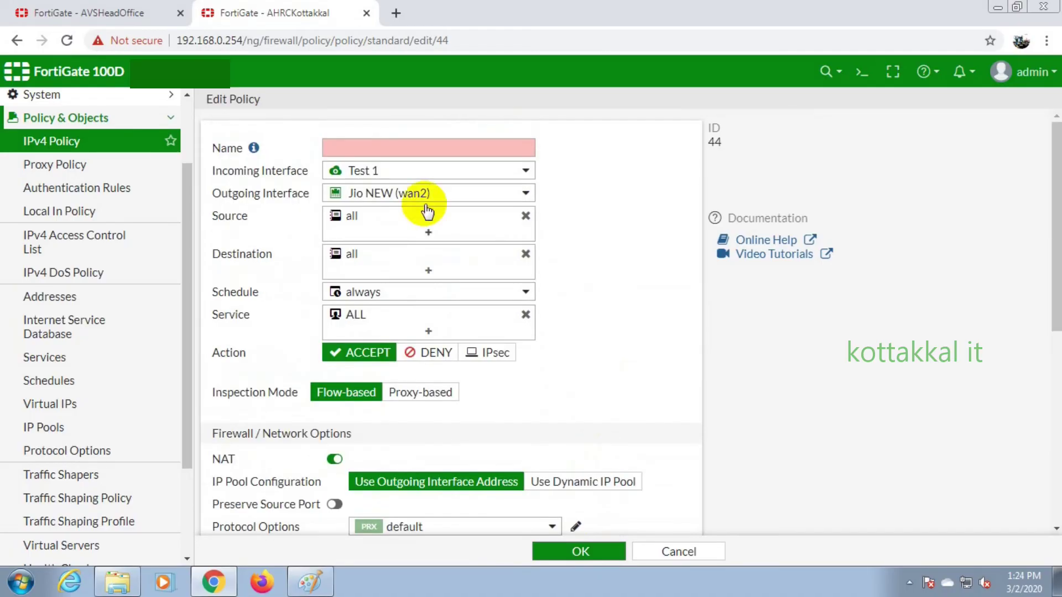
pyautogui.click(400, 149)
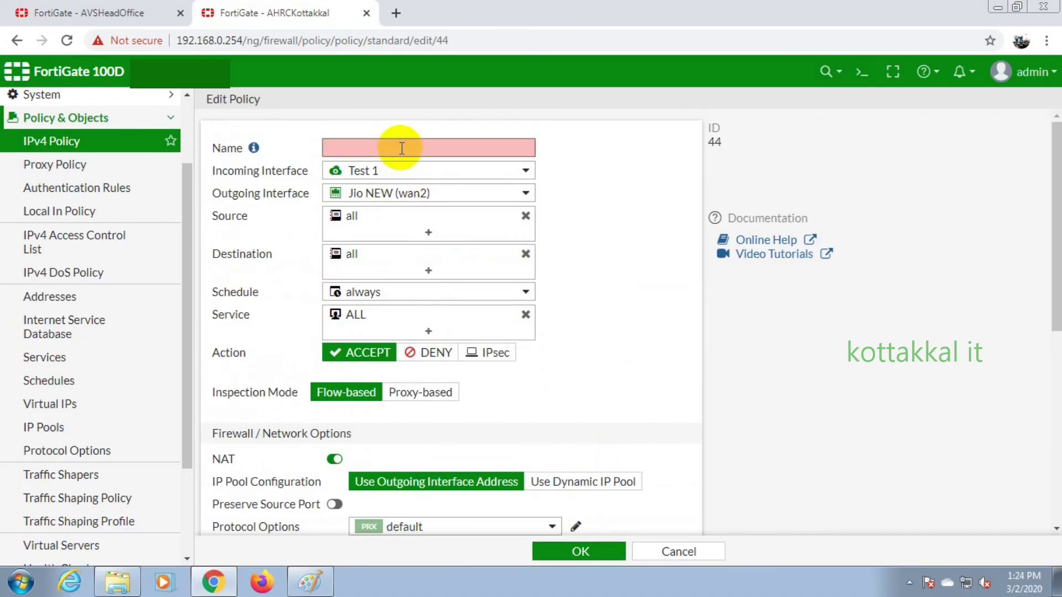
pyautogui.write('Test 11')
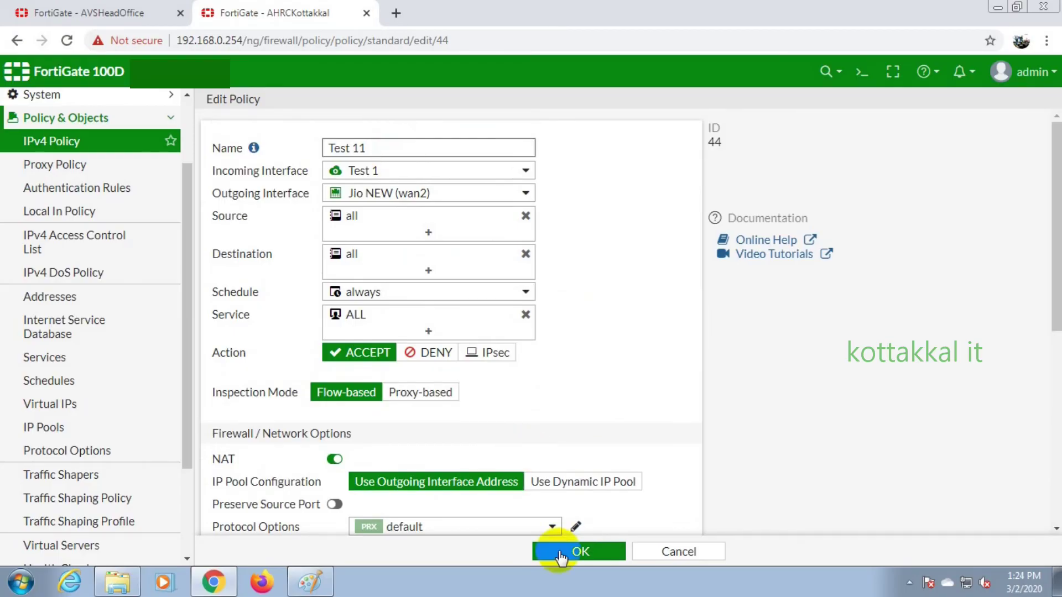
pyautogui.click(580, 550)
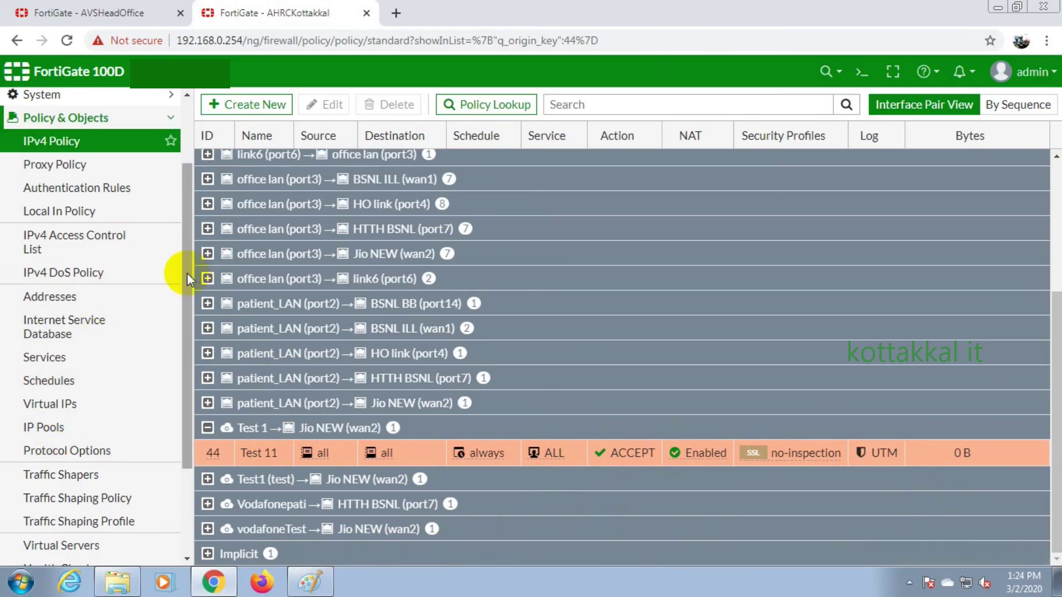
# - Check policy 44 under Test 1 → Jio NEW (wan2), then go to Network > Static Routes
pyautogui.scroll(-3, 177, 321)
pyautogui.scroll(7, 166, 265)
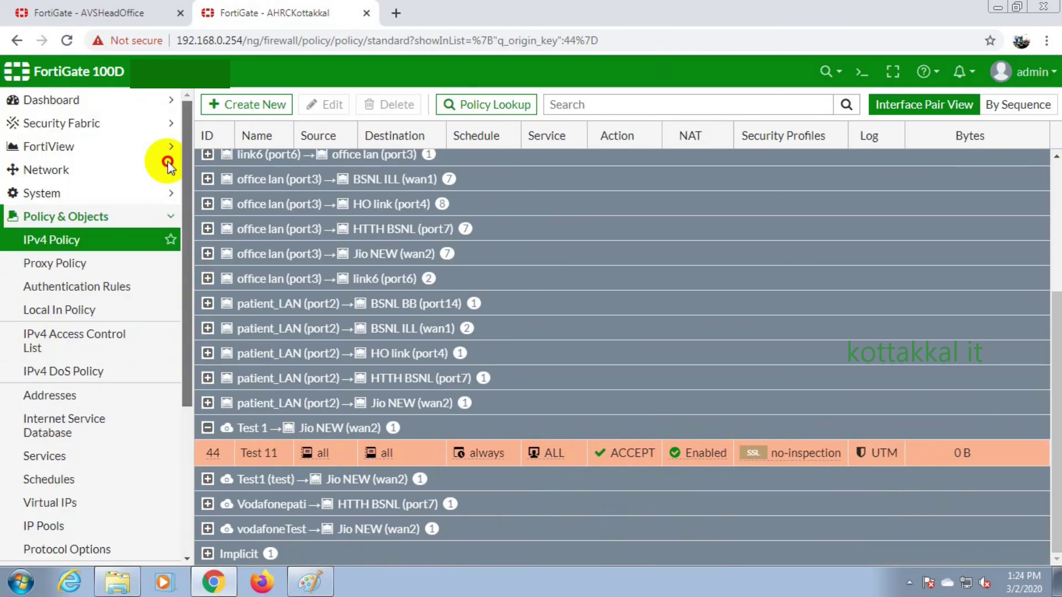
pyautogui.click(99, 176)
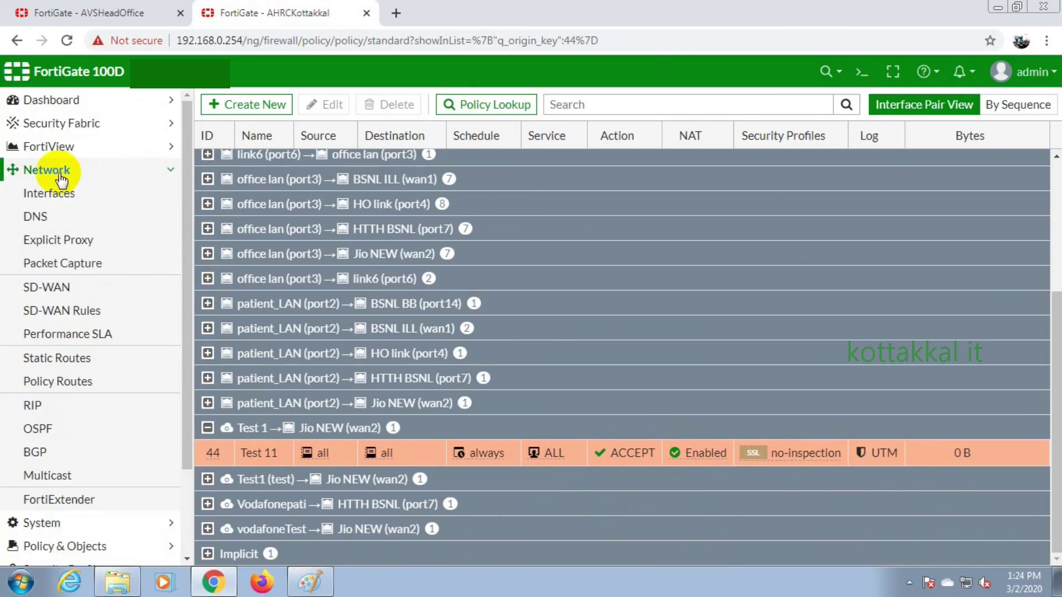
pyautogui.click(65, 359)
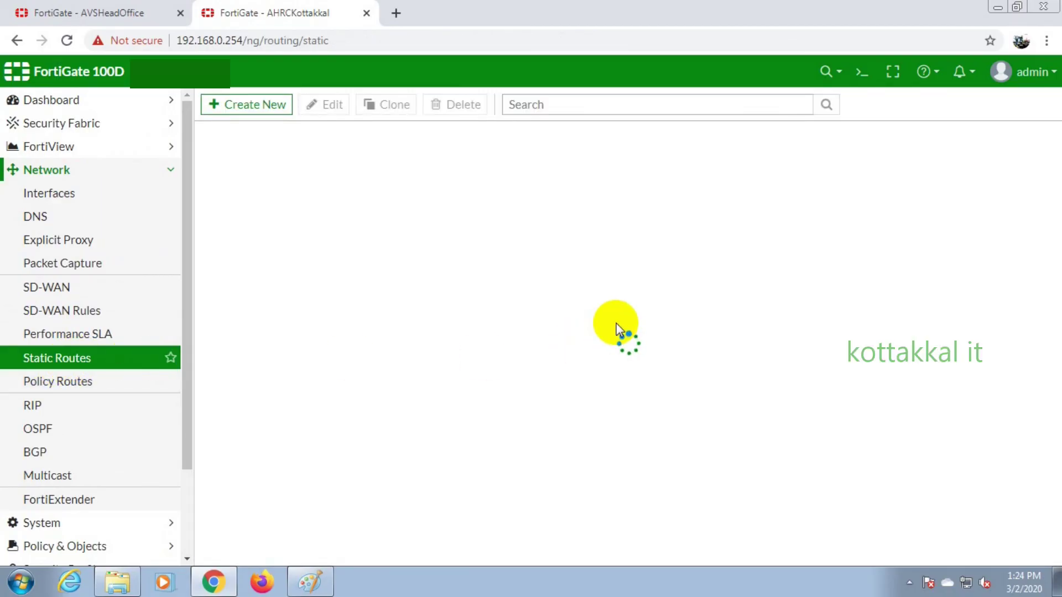